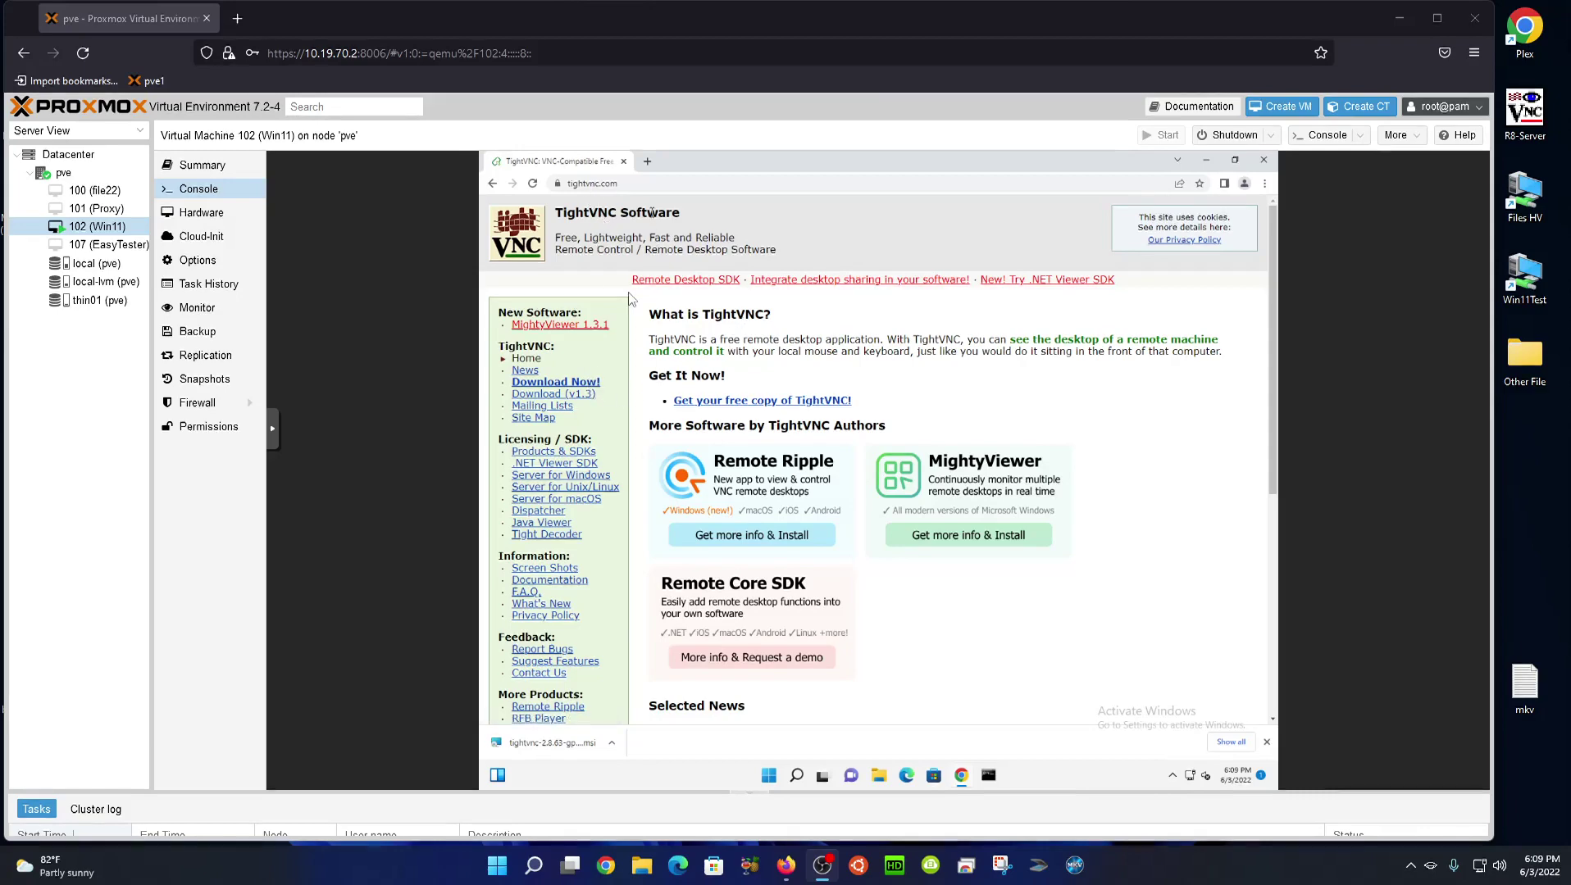
Step: Open the tightvnc.com download page listing the 2.8.63 Windows installers
{"action": "left_click", "coordinate": [585, 383]}
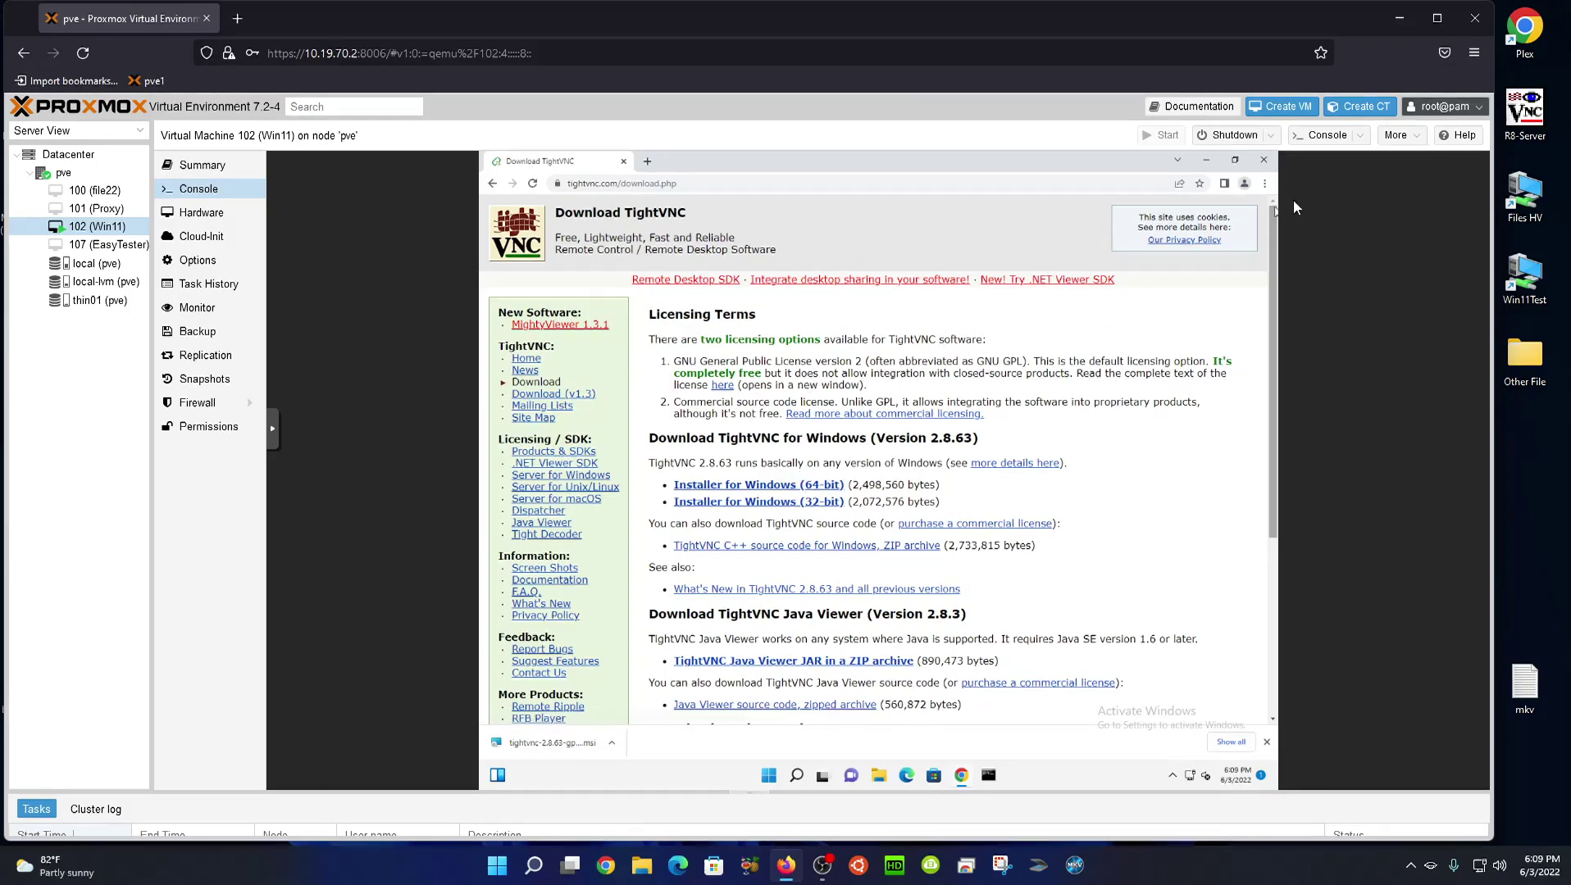
Step: Close the VM's browser and launch the TightVNC installer, allowing the unverified app
{"action": "left_click", "coordinate": [1264, 161]}
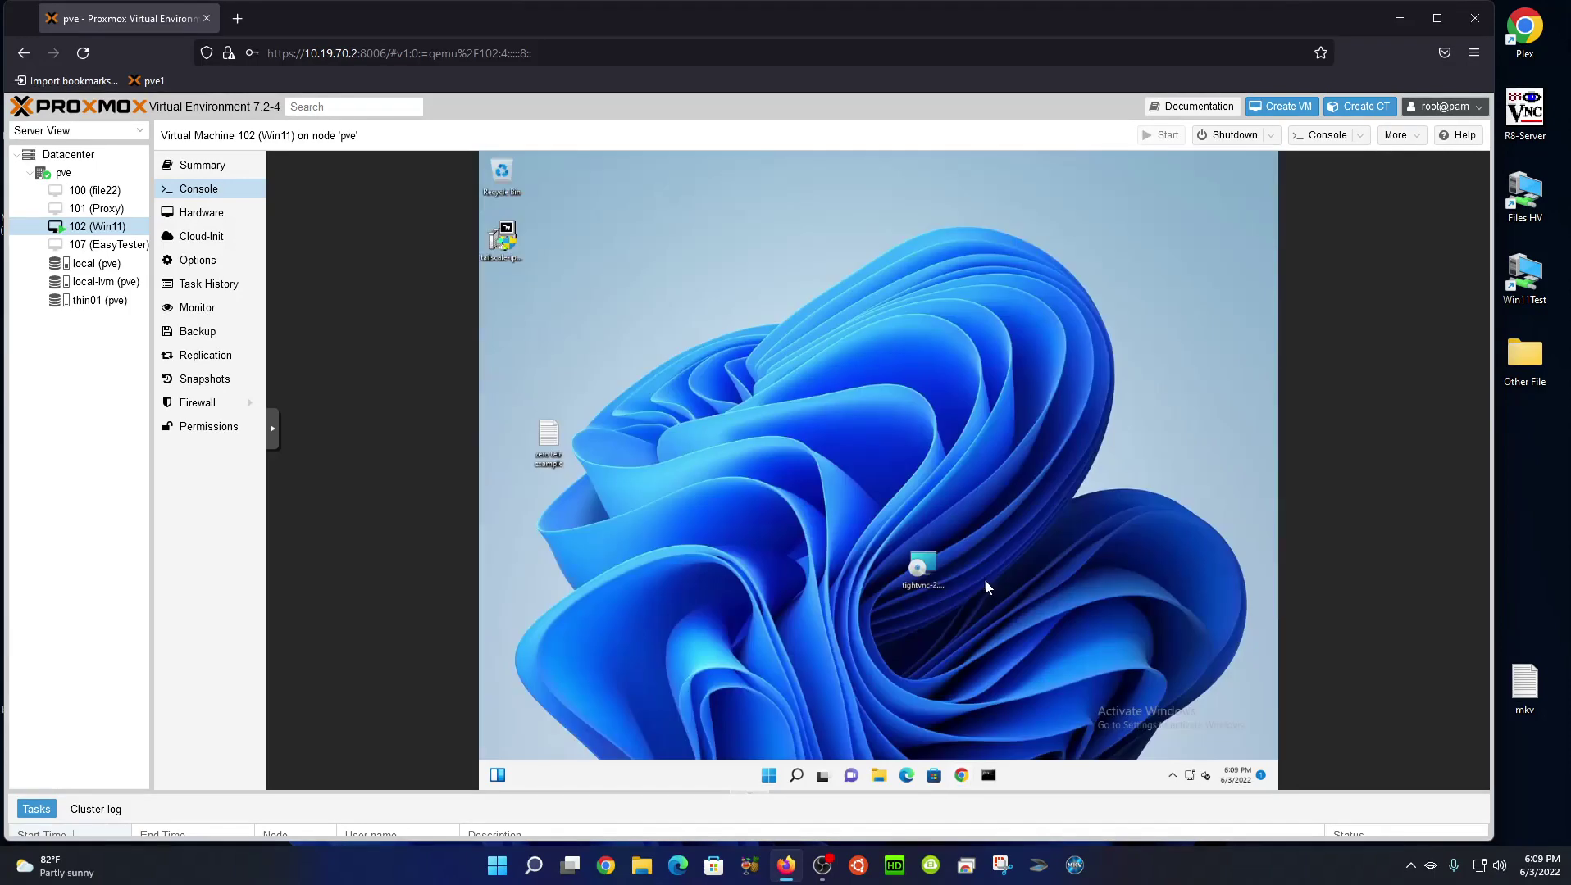
{"action": "double_click", "coordinate": [929, 565]}
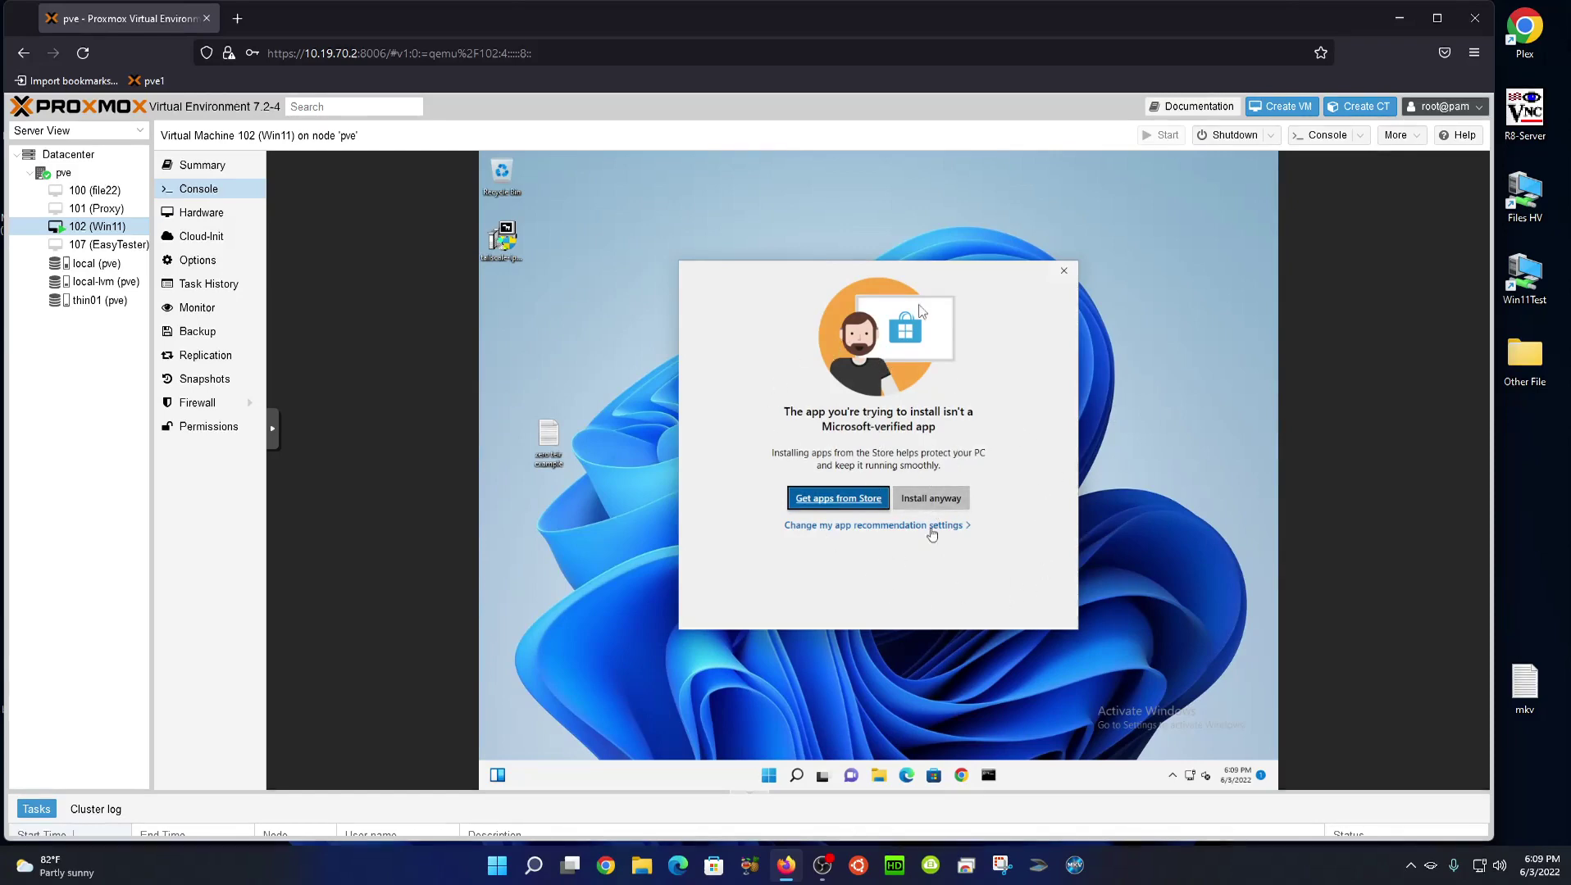
{"action": "left_click", "coordinate": [936, 499]}
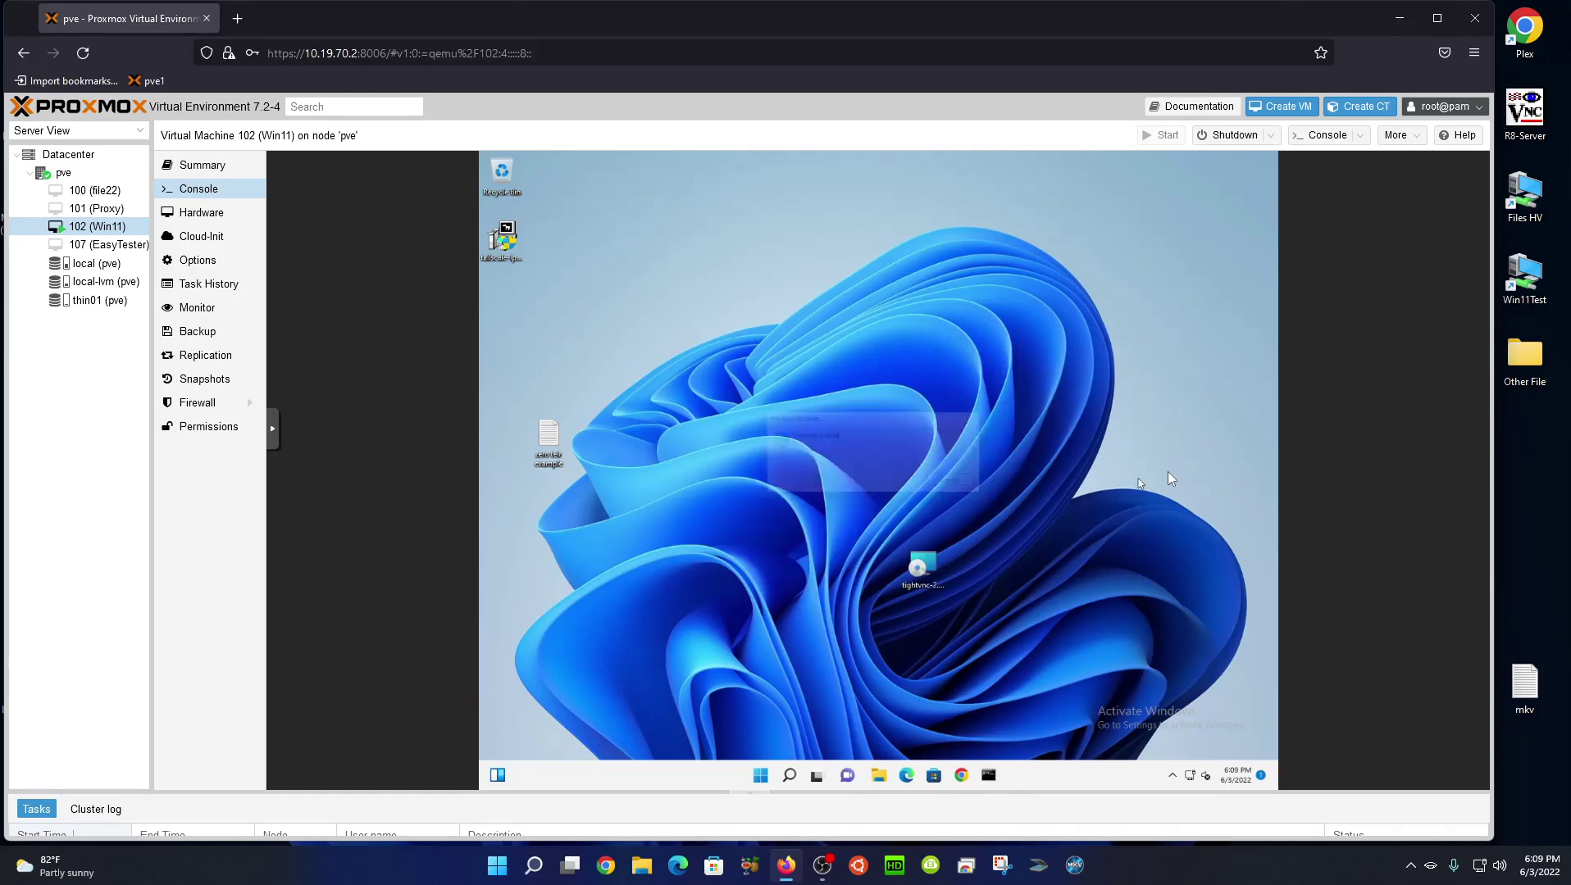
{"action": "left_click", "coordinate": [959, 560]}
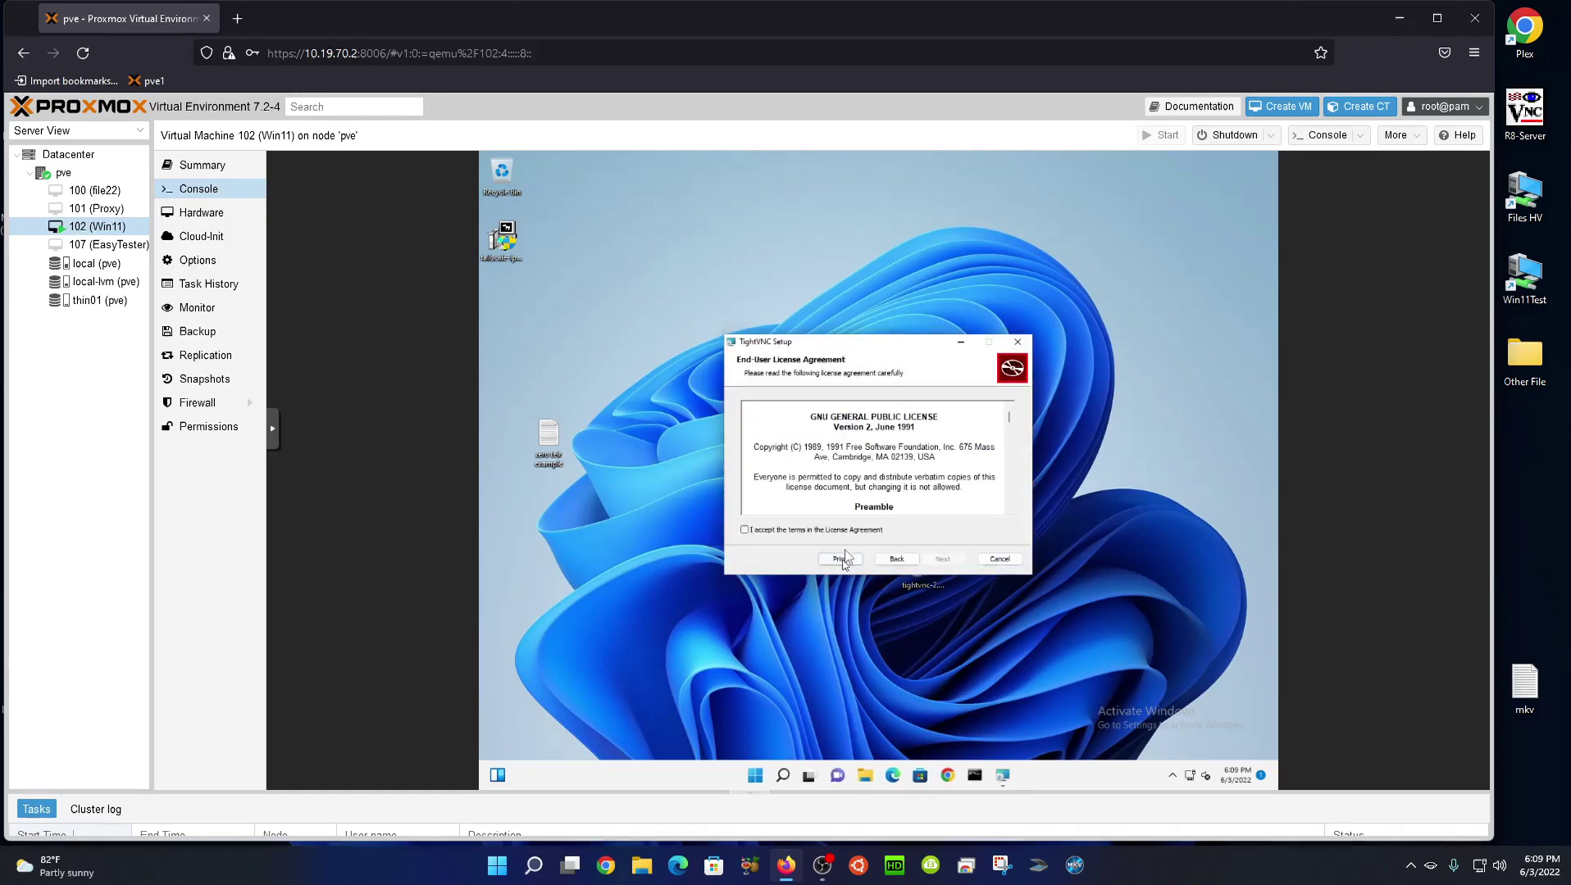
Step: Accept the license, choose Custom setup with server and viewer, and start the install
{"action": "left_click", "coordinate": [840, 531]}
{"action": "left_click", "coordinate": [941, 561]}
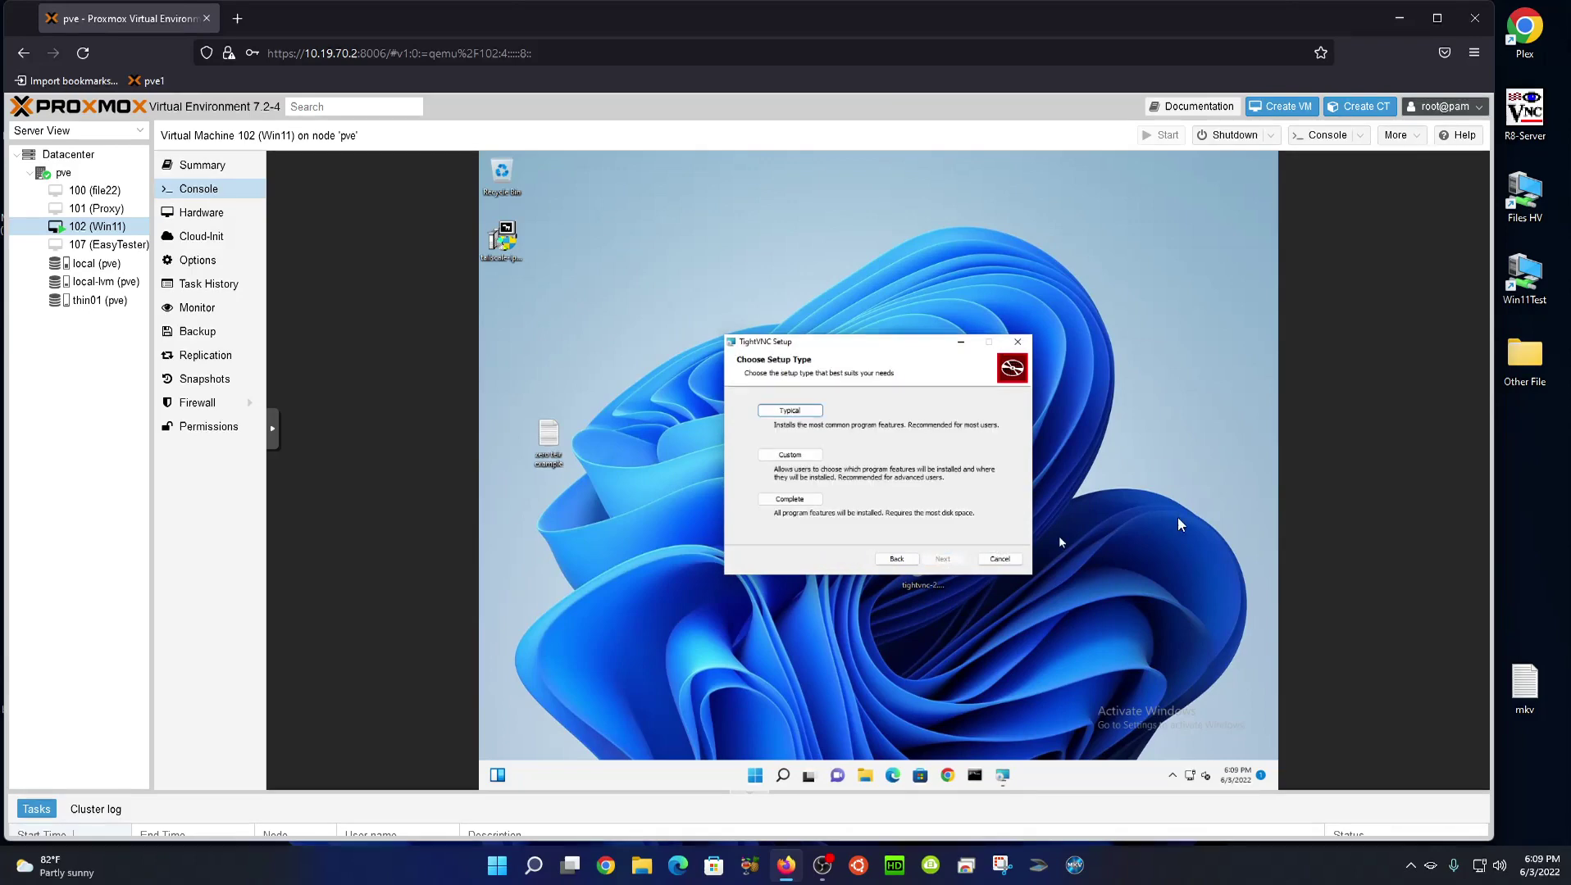
{"action": "left_click", "coordinate": [815, 463]}
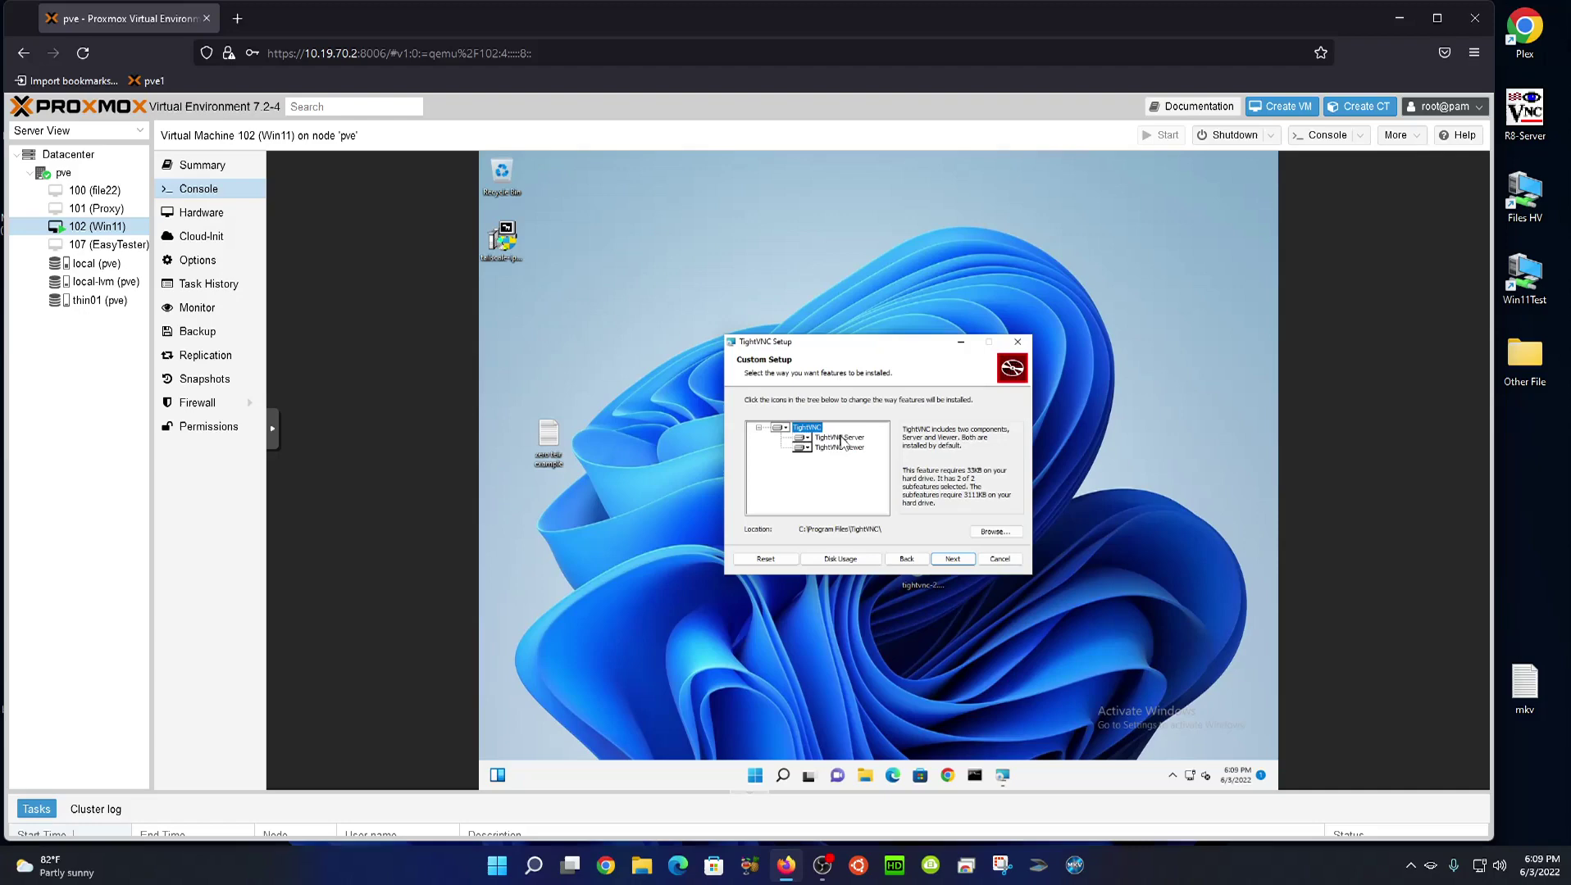
{"action": "left_click", "coordinate": [950, 559]}
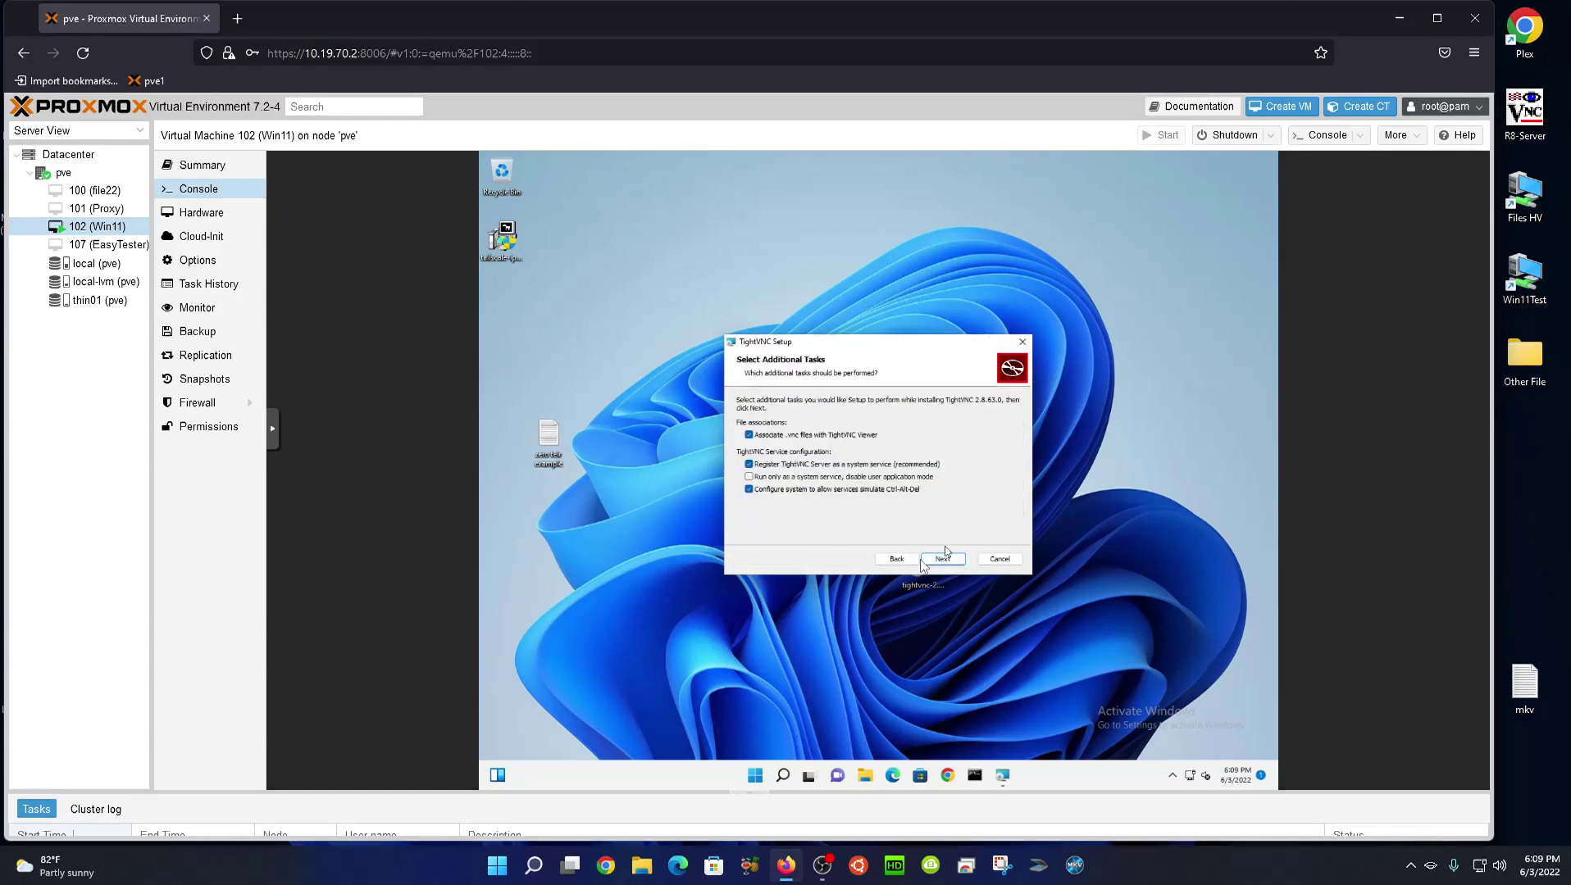
{"action": "left_click", "coordinate": [943, 560]}
{"action": "left_click", "coordinate": [937, 560]}
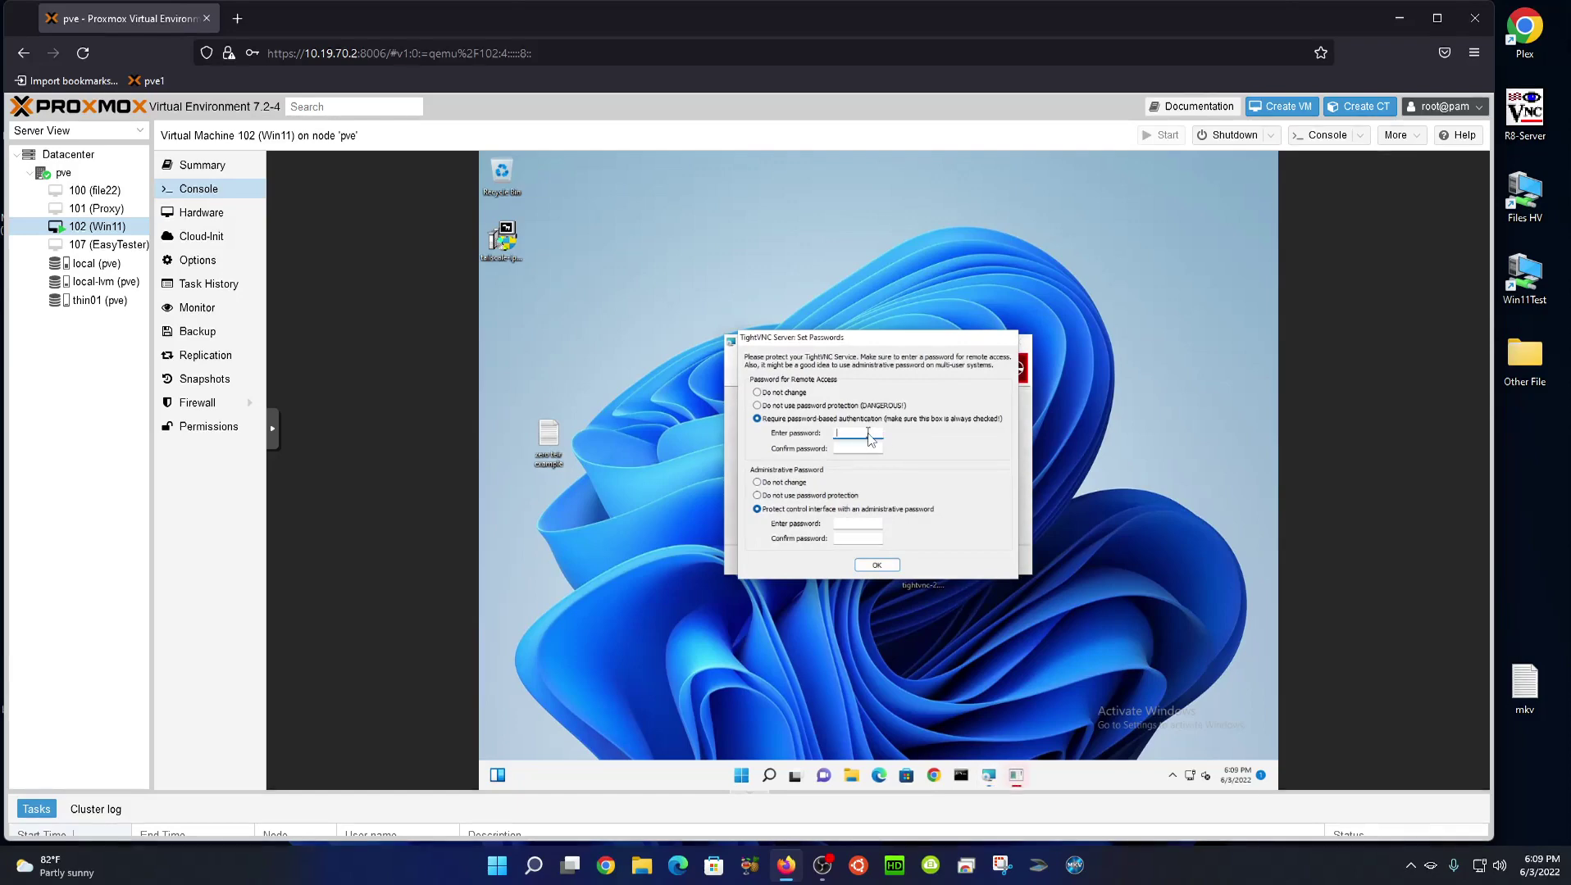
Step: Enter and confirm the remote-access password for the TightVNC server
{"action": "type", "text": "••••••••"}
{"action": "left_click", "coordinate": [871, 449]}
{"action": "type", "text": "••••••••"}
{"action": "left_click", "coordinate": [878, 526]}
Step: Enter and confirm the administrative password, then finish the setup wizard
{"action": "type", "text": "••••••••"}
{"action": "left_click", "coordinate": [865, 540]}
{"action": "type", "text": "••••••••"}
{"action": "left_click", "coordinate": [876, 565]}
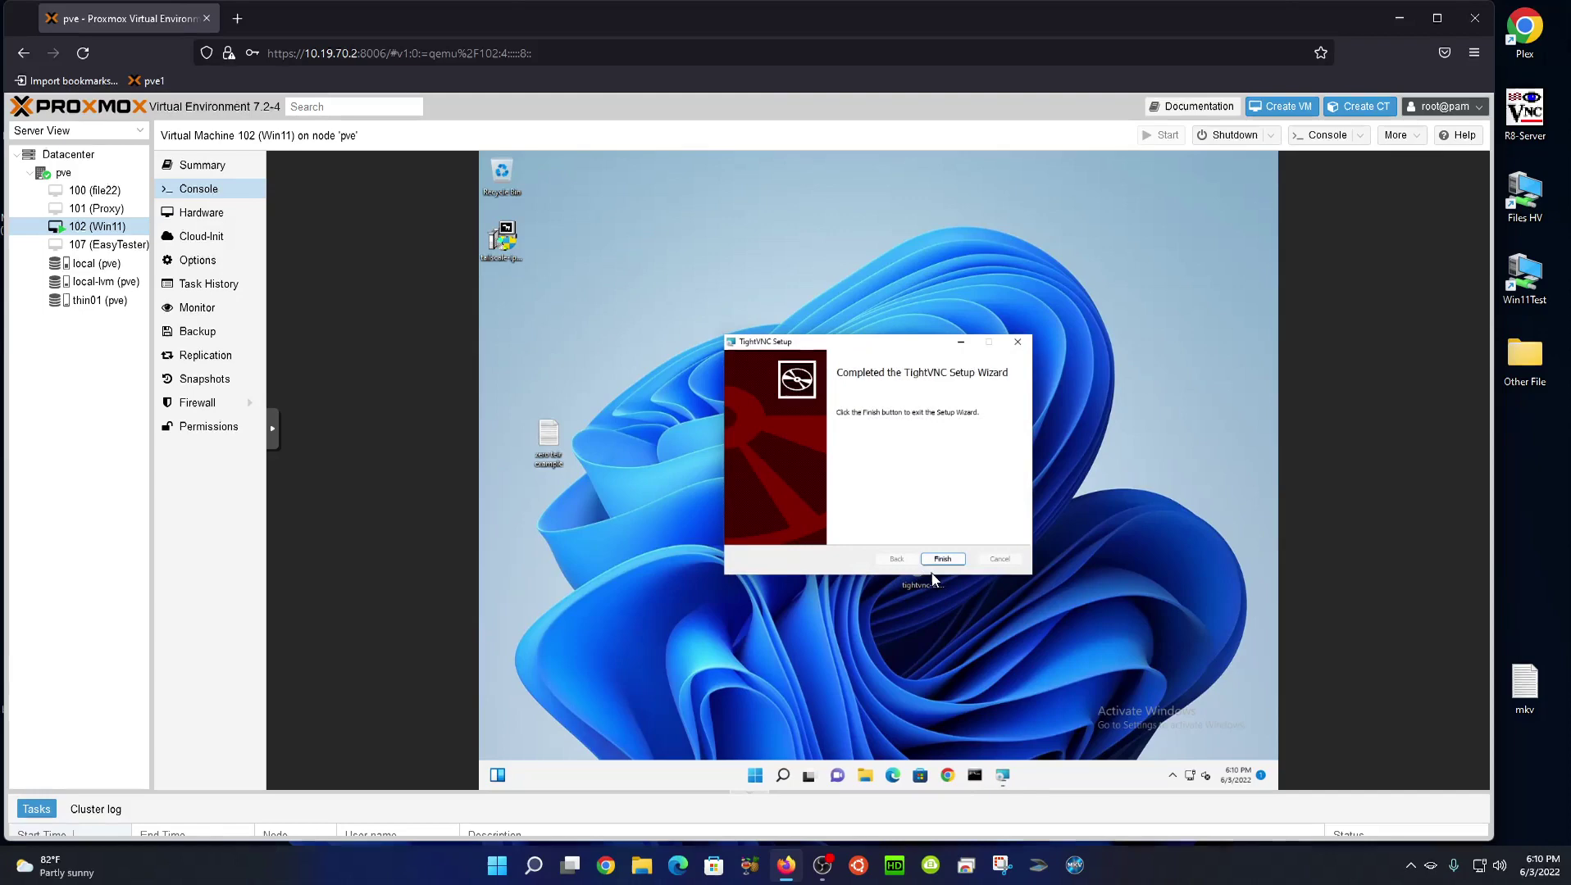
{"action": "left_click", "coordinate": [942, 558]}
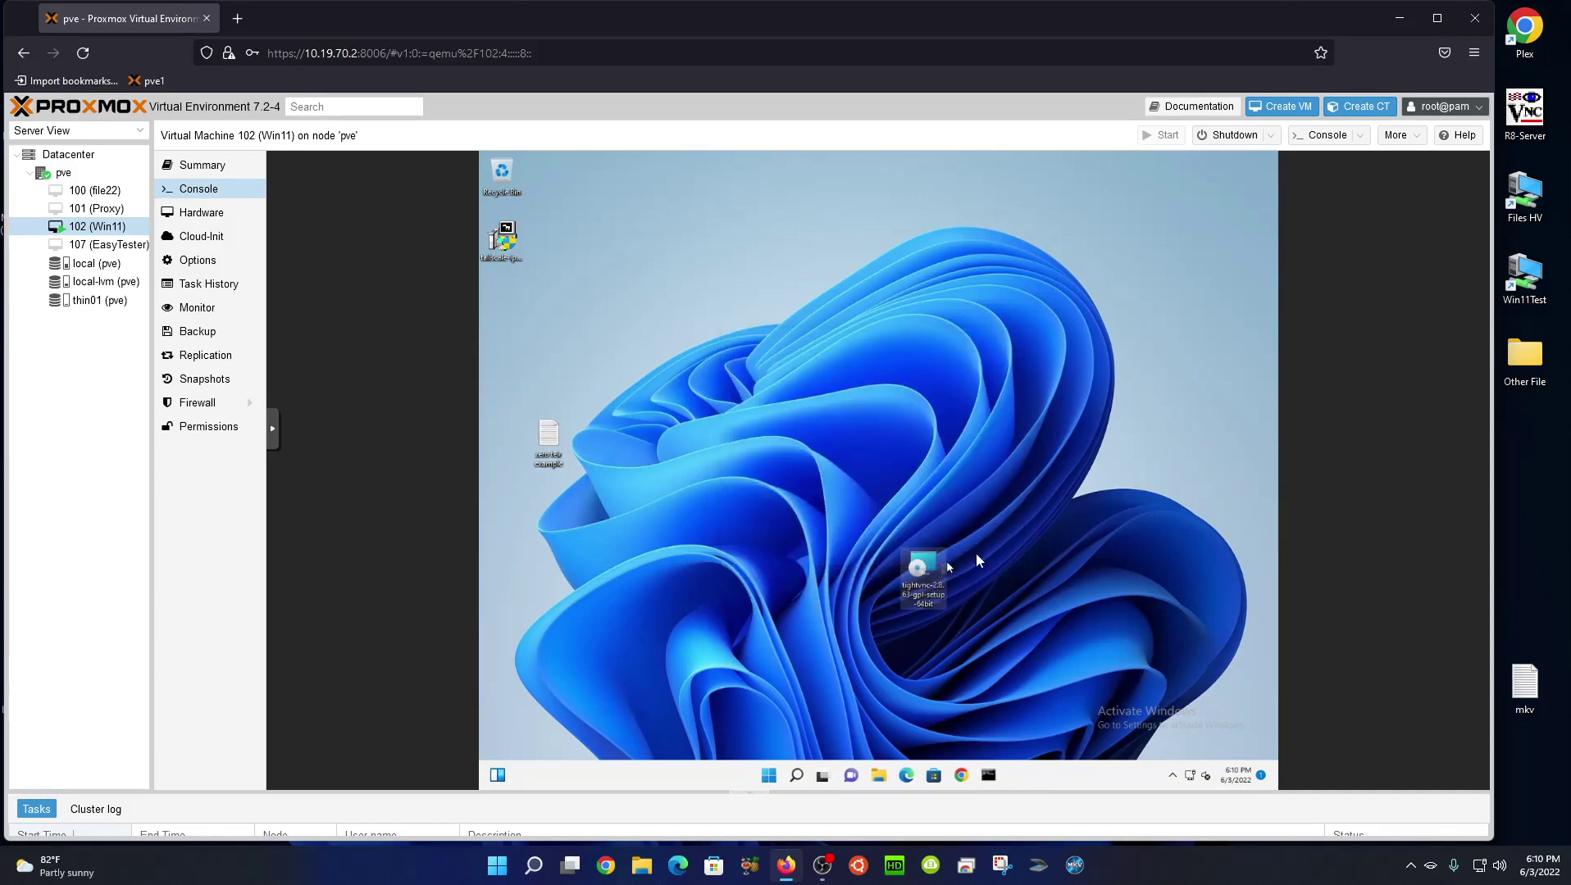
Step: Check the TightVNC tray icon for addresses 192.168.194.167 and 10.19.70.213
{"action": "left_click", "coordinate": [1173, 776]}
{"action": "mouse_move", "coordinate": [1186, 742]}
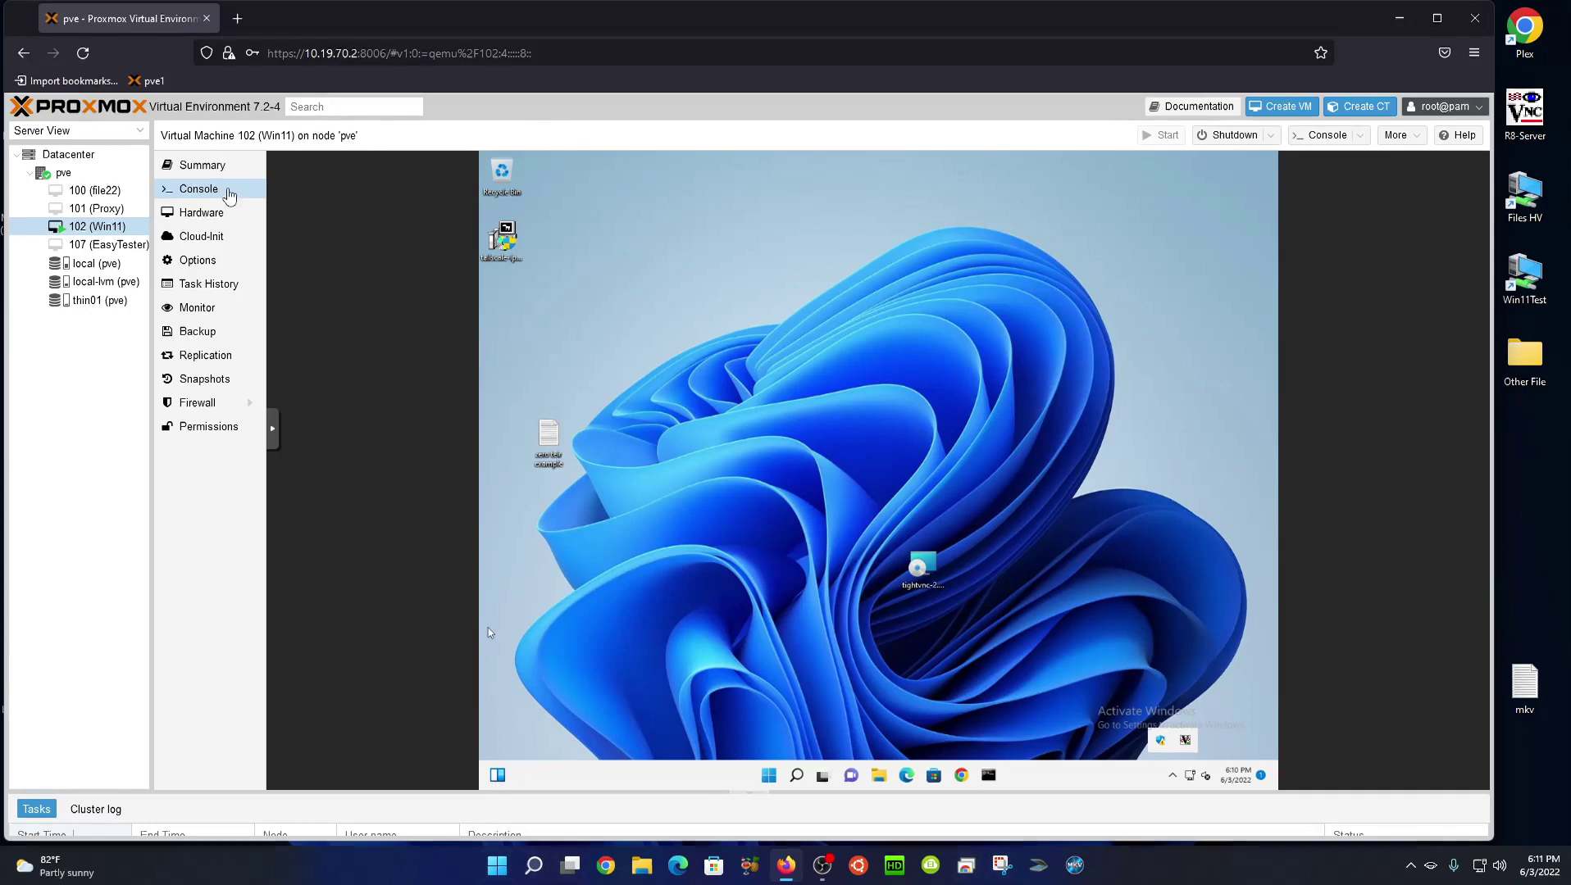
Step: Open the VM's Summary page and launch TightVNC Viewer from the host's Start search
{"action": "left_click", "coordinate": [215, 170]}
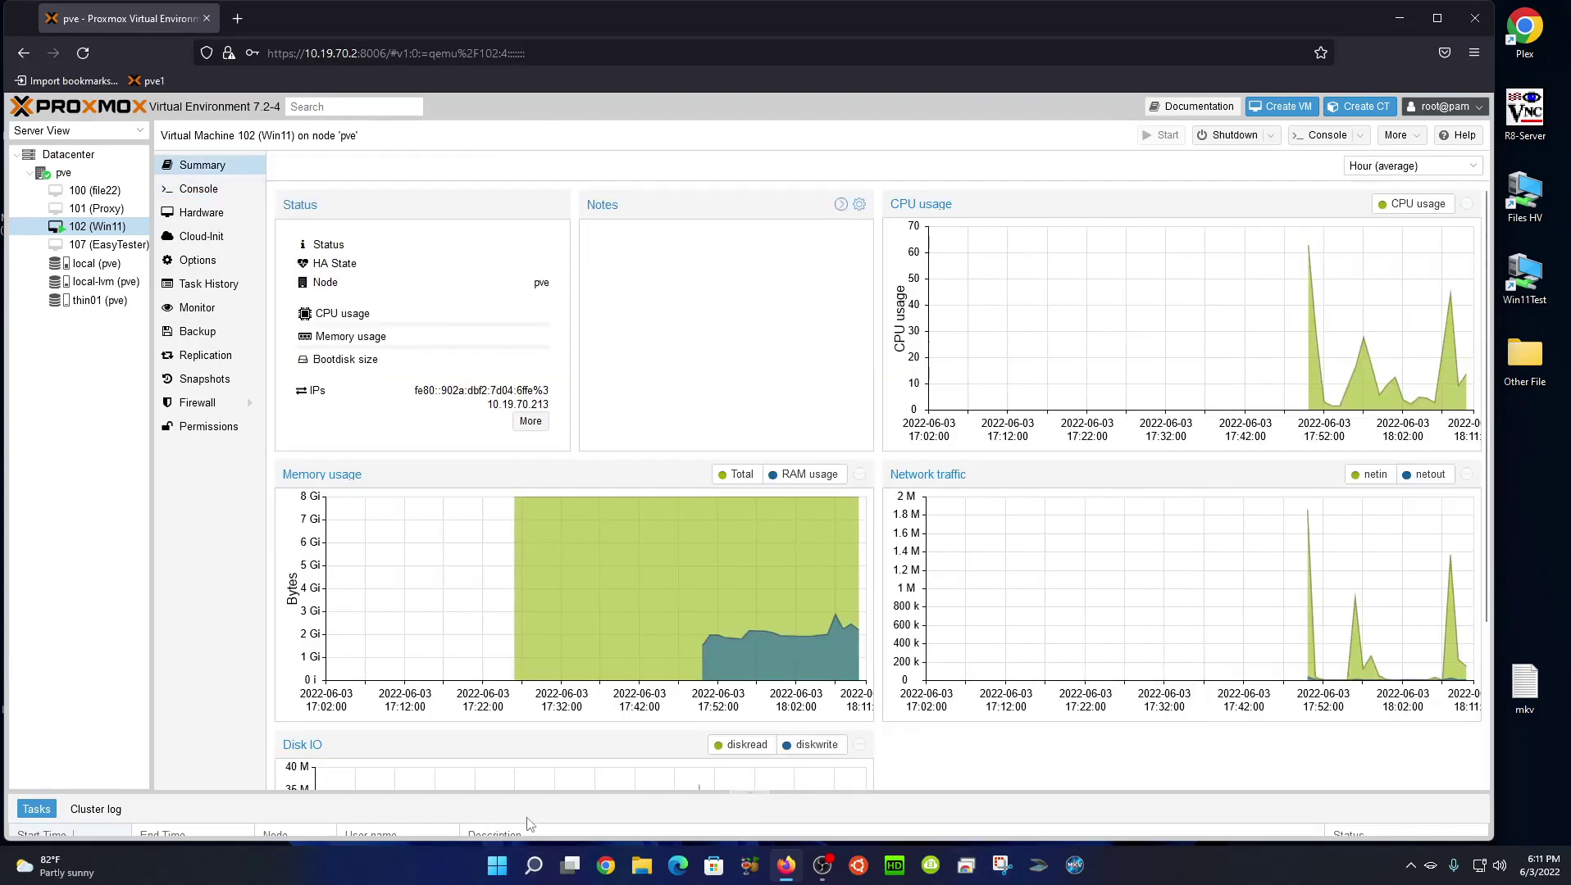
{"action": "left_click", "coordinate": [507, 866]}
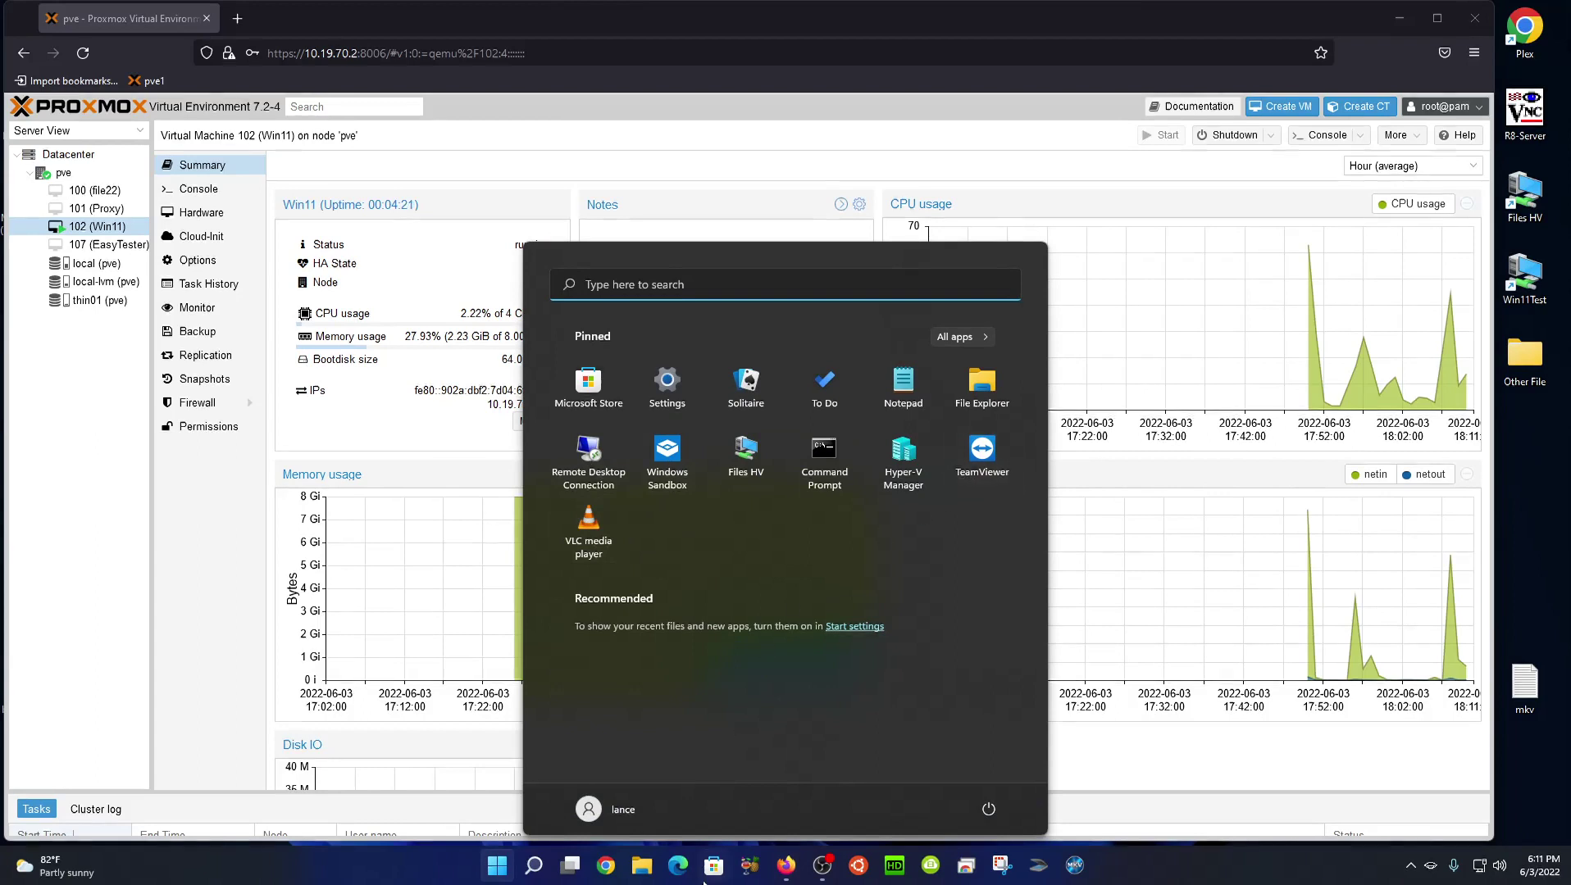
{"action": "left_click", "coordinate": [533, 869]}
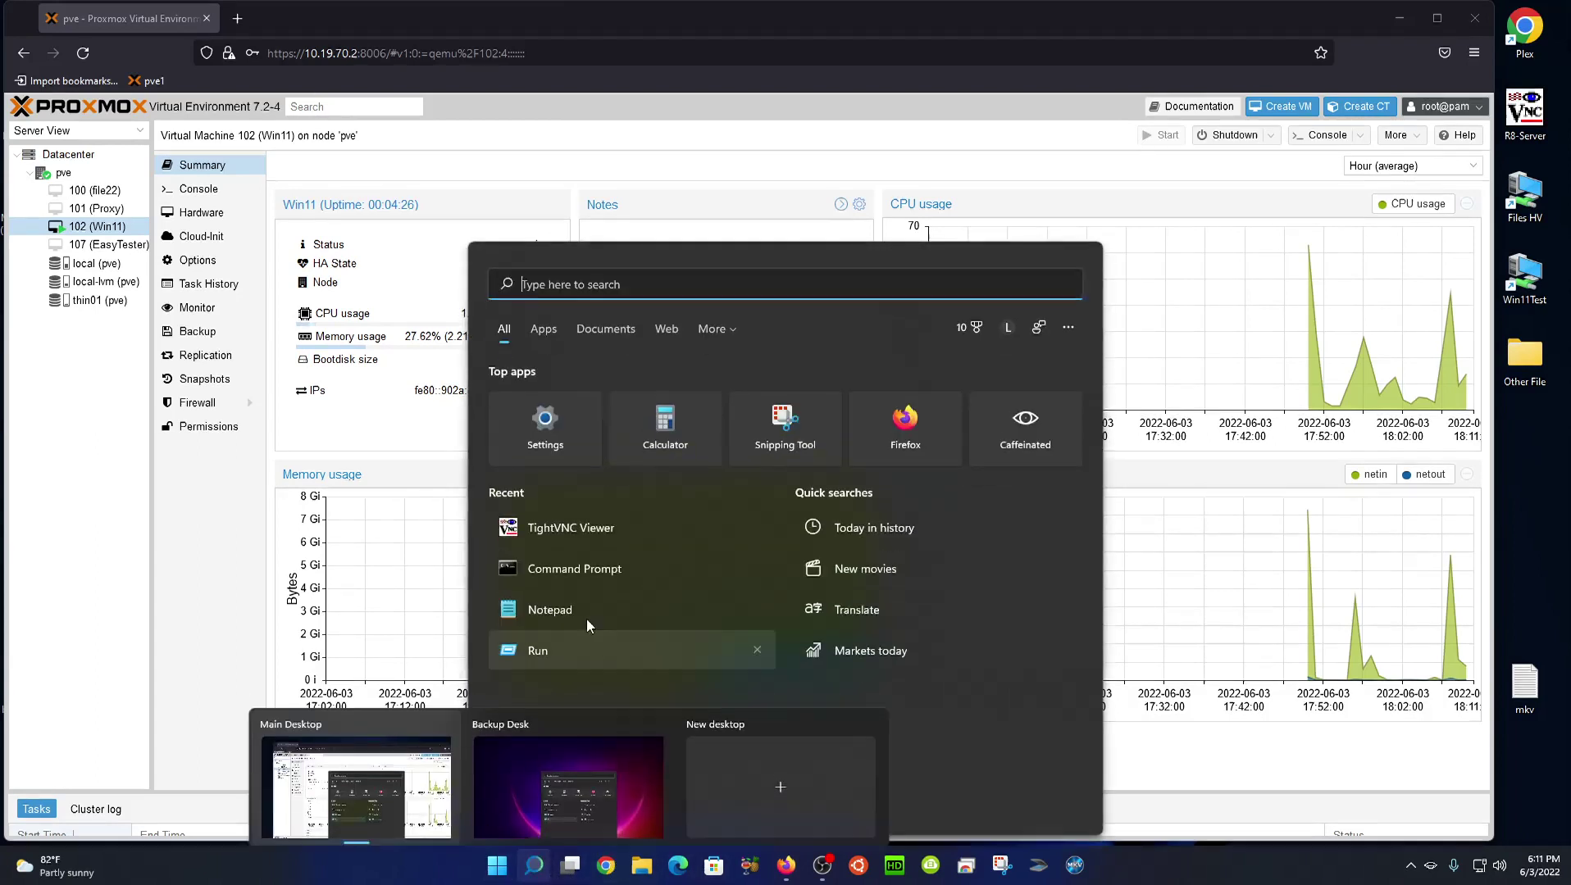
{"action": "left_click", "coordinate": [575, 532]}
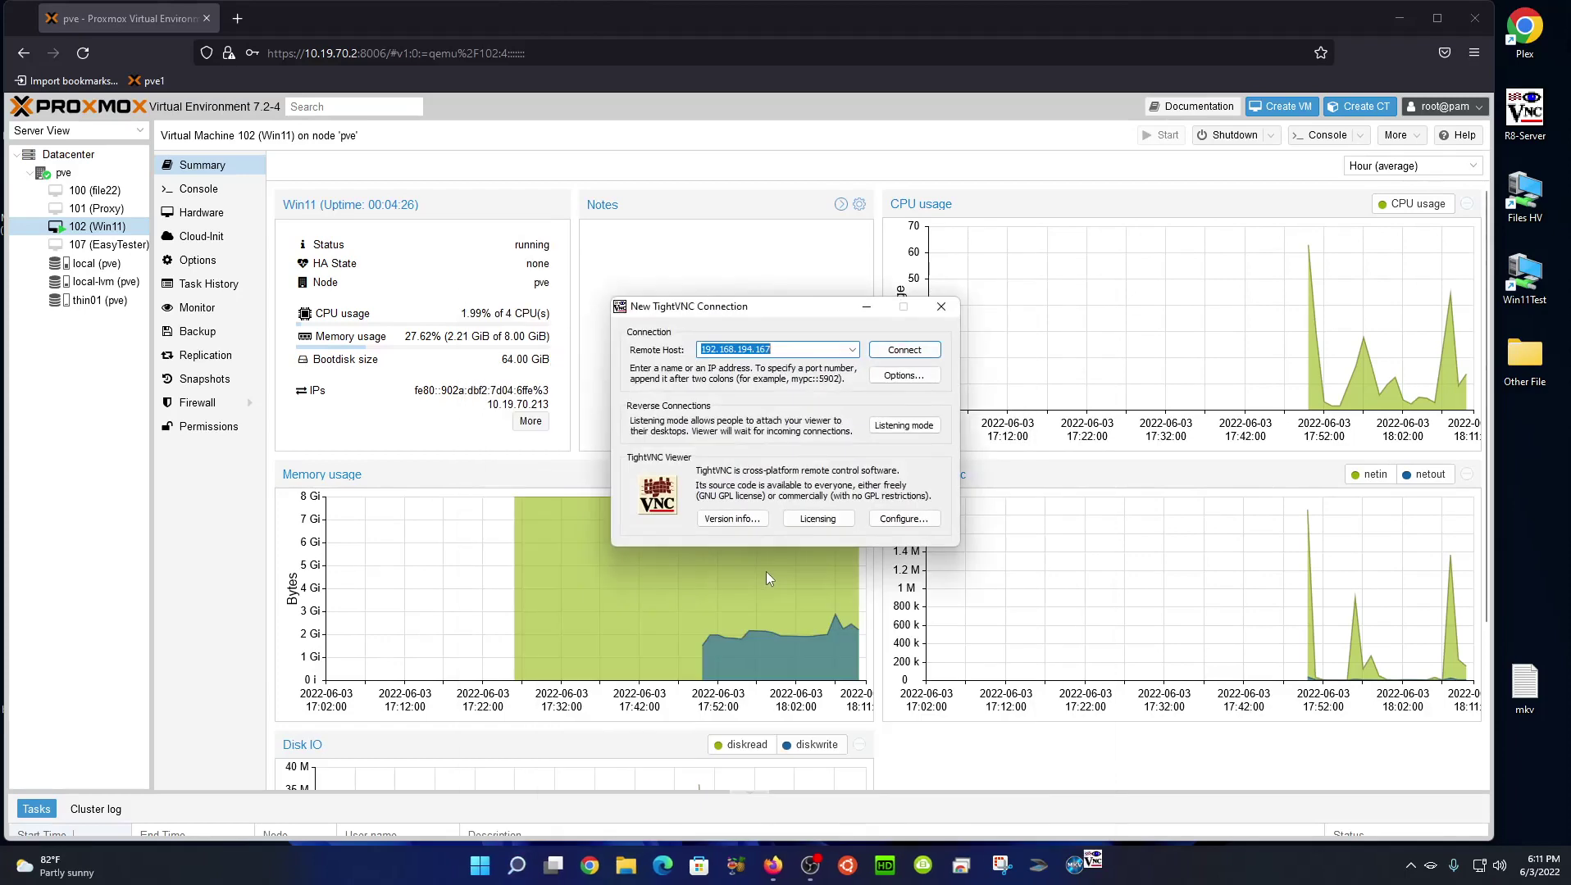
Step: Connect to remote host 10.19.70.213 picked from the address history
{"action": "left_click", "coordinate": [797, 352]}
{"action": "left_click", "coordinate": [852, 350]}
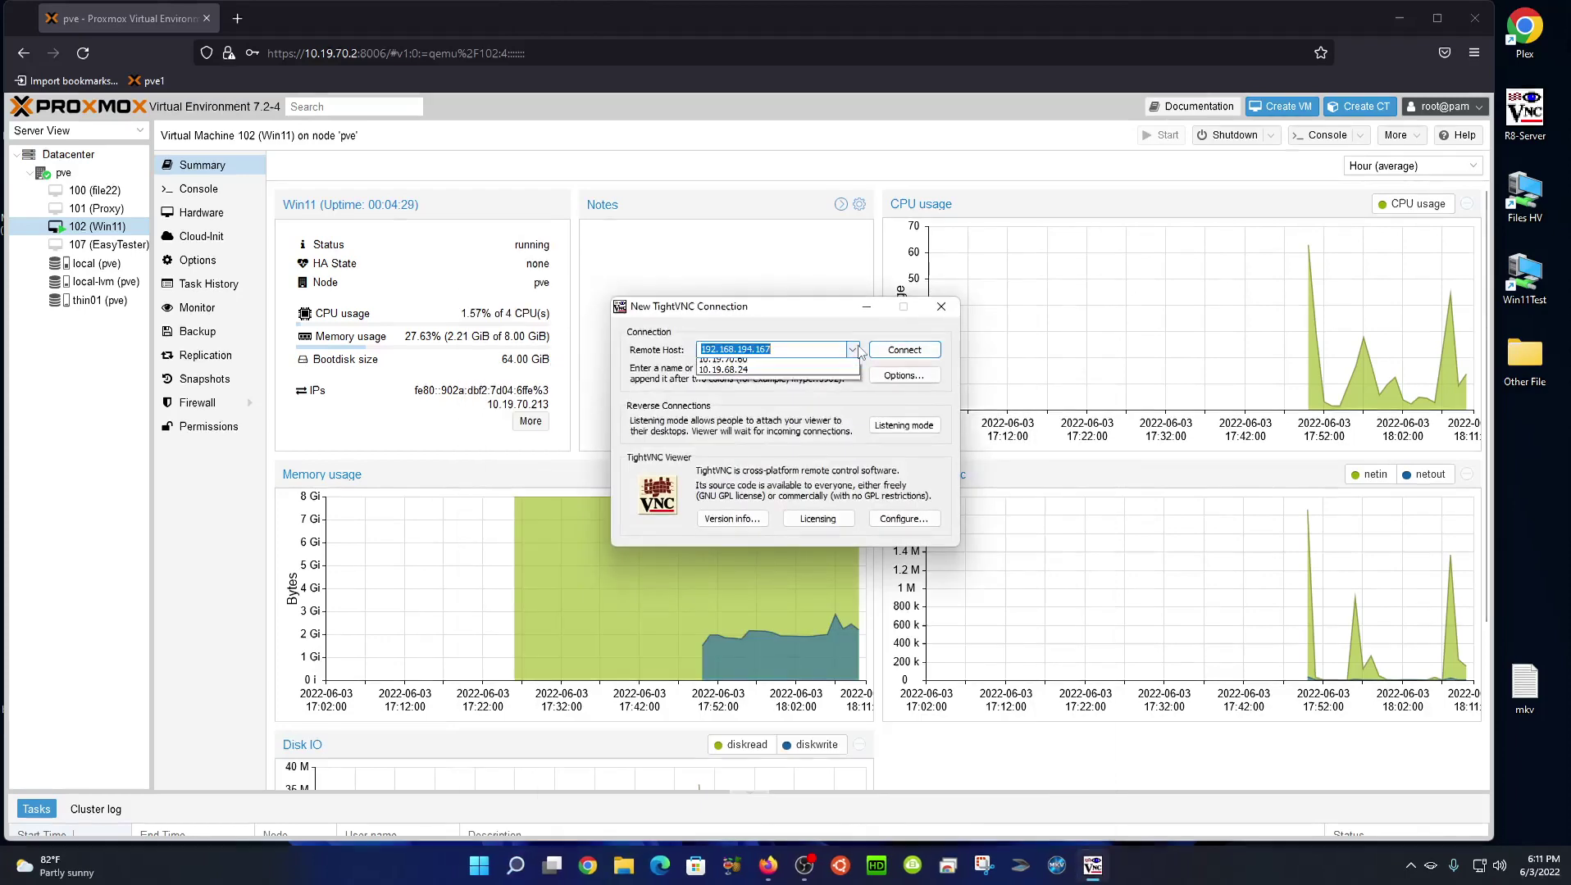
{"action": "left_click", "coordinate": [773, 384]}
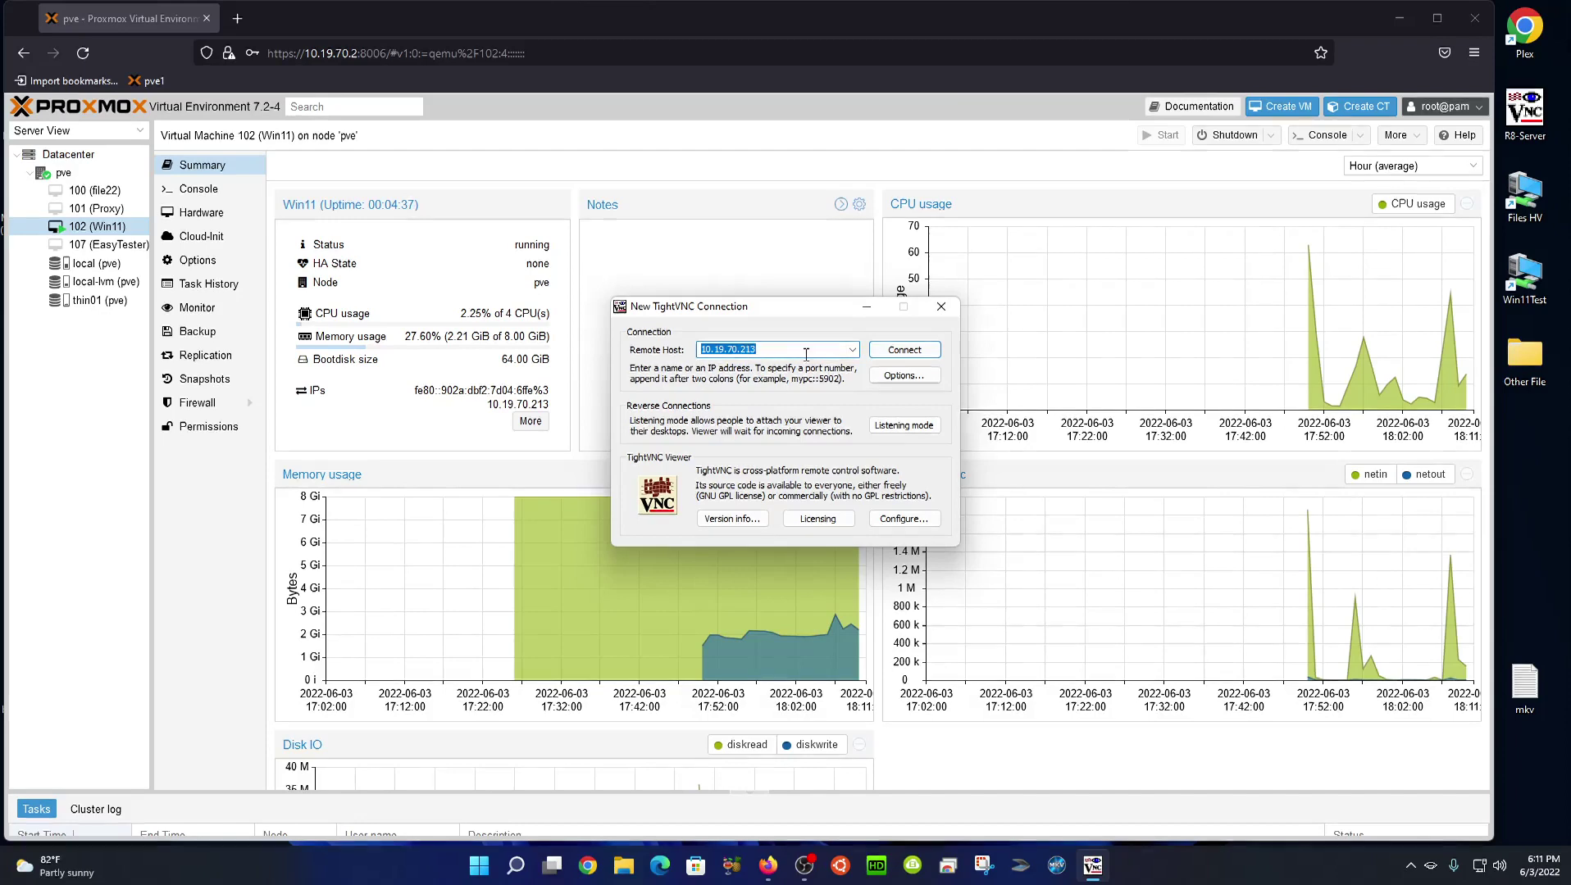
{"action": "left_click", "coordinate": [876, 354]}
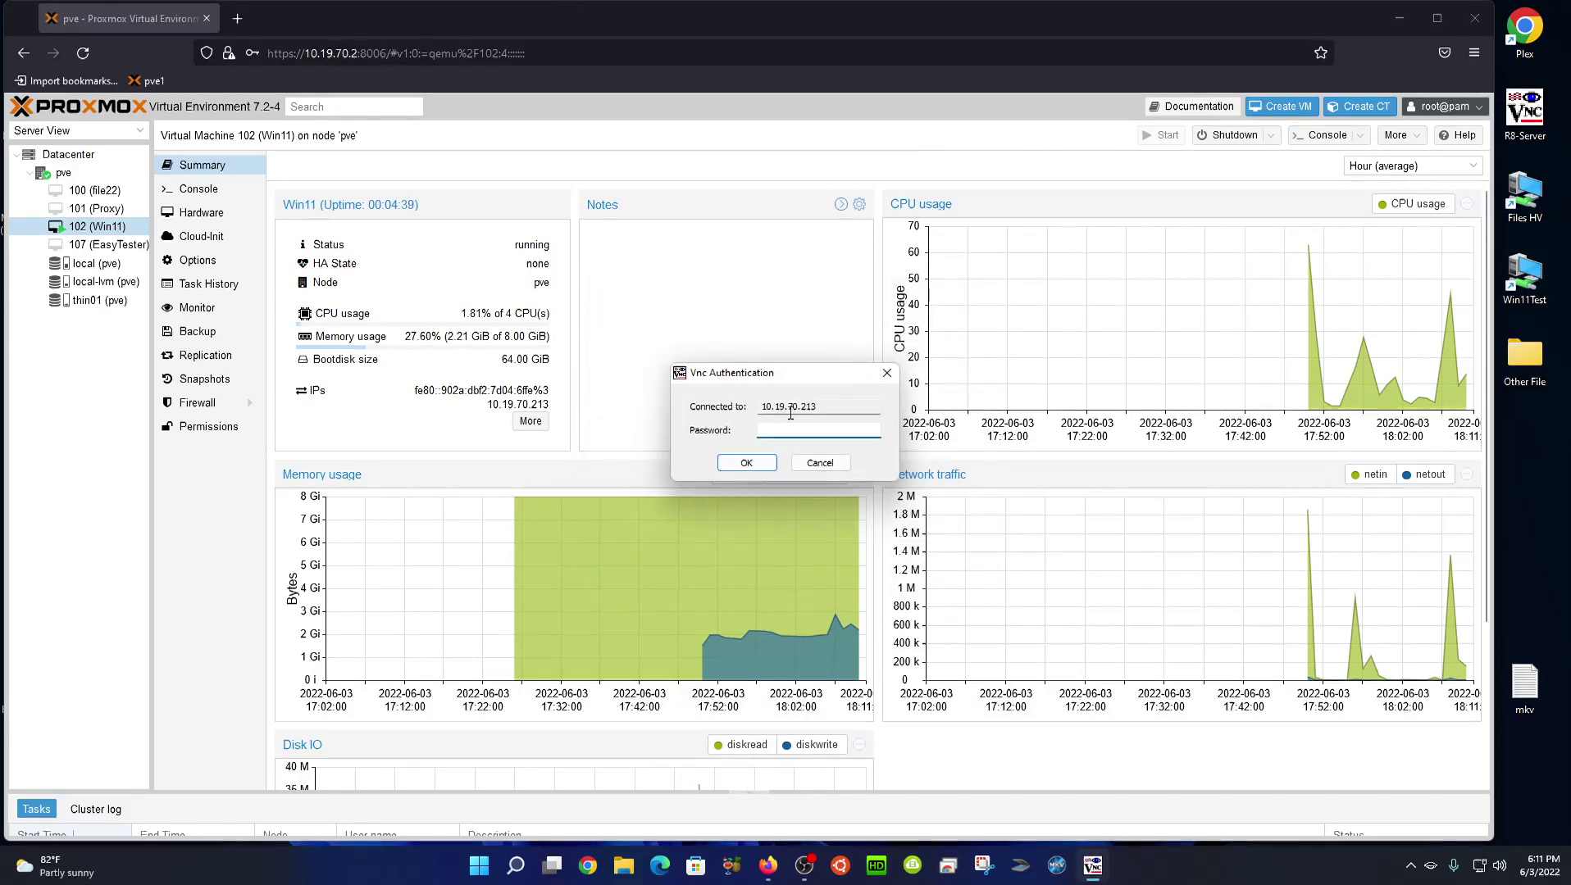
Step: Log in to the 10.19.70.213 VM with the VNC password, then close the session window
{"action": "type", "text": "**********"}
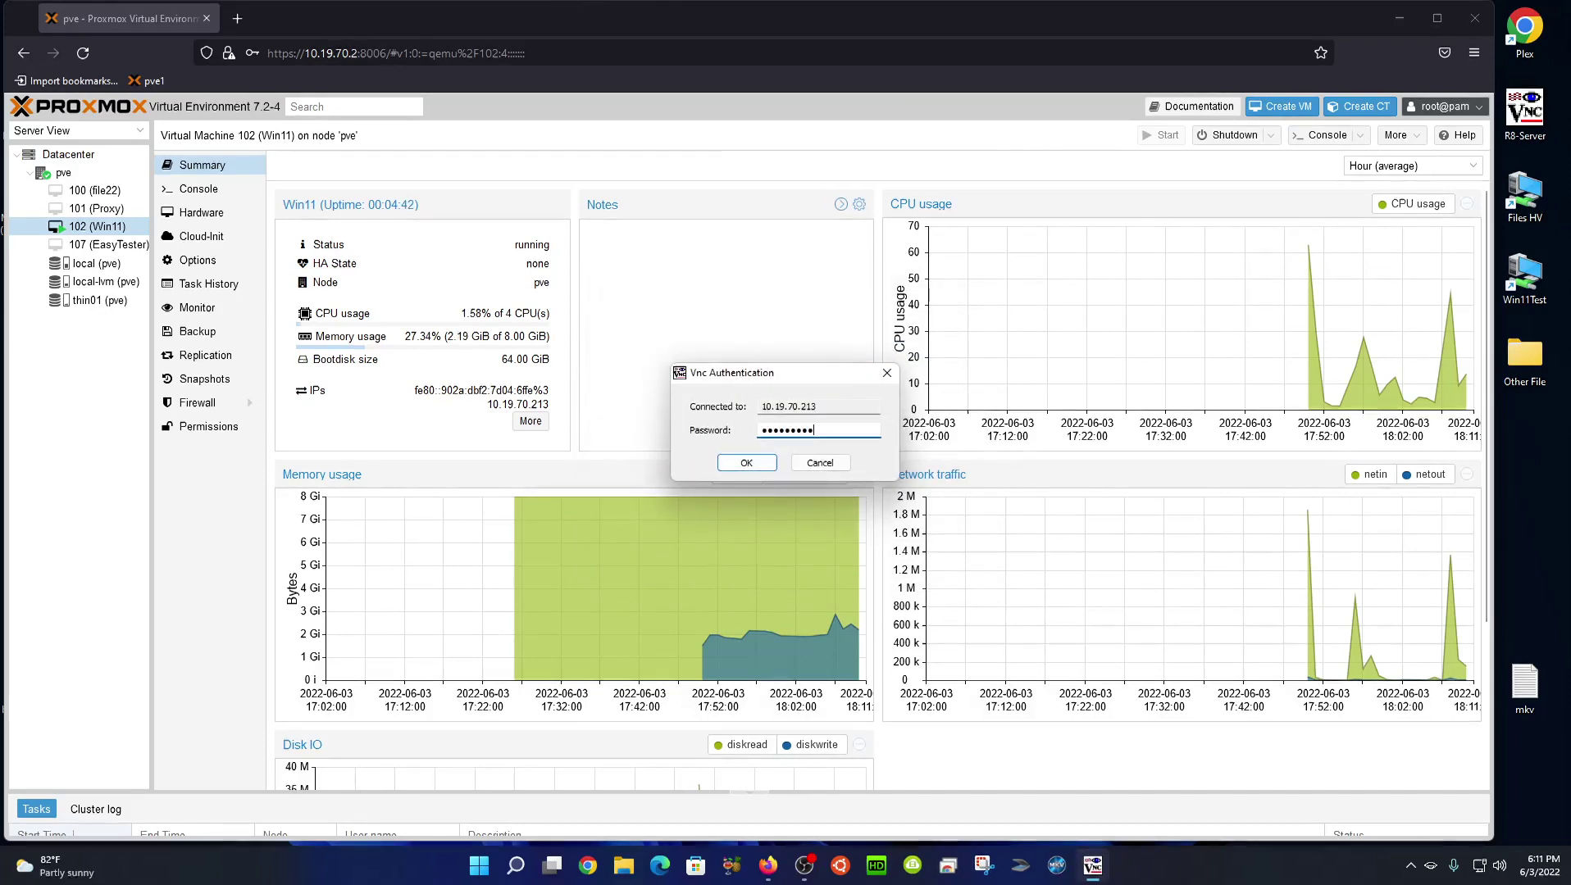
{"action": "key", "text": "Return"}
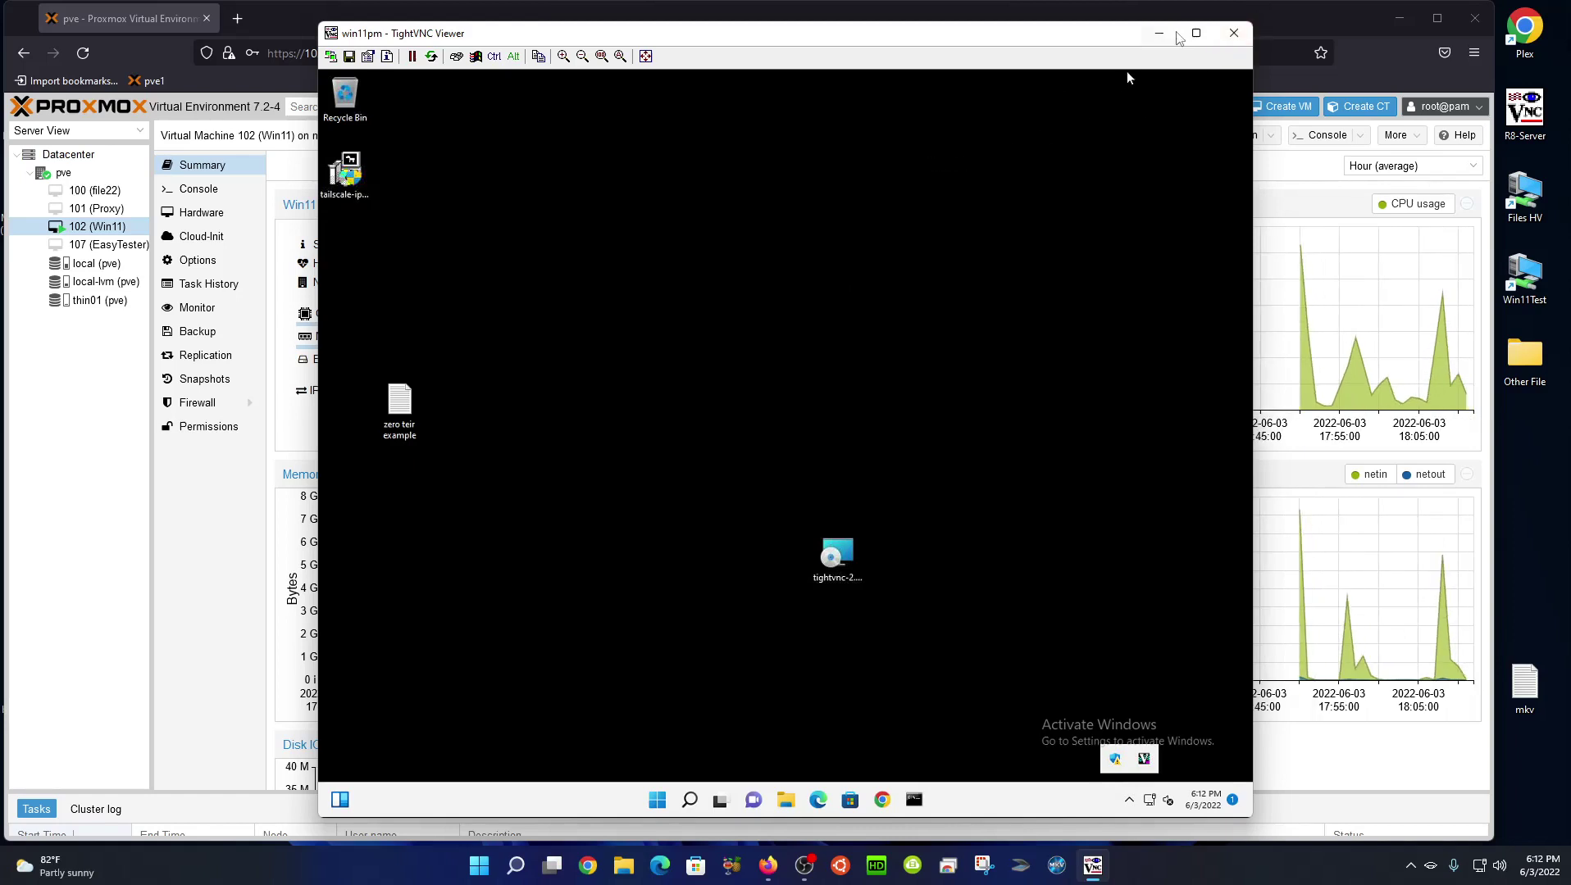
{"action": "left_click", "coordinate": [1233, 33]}
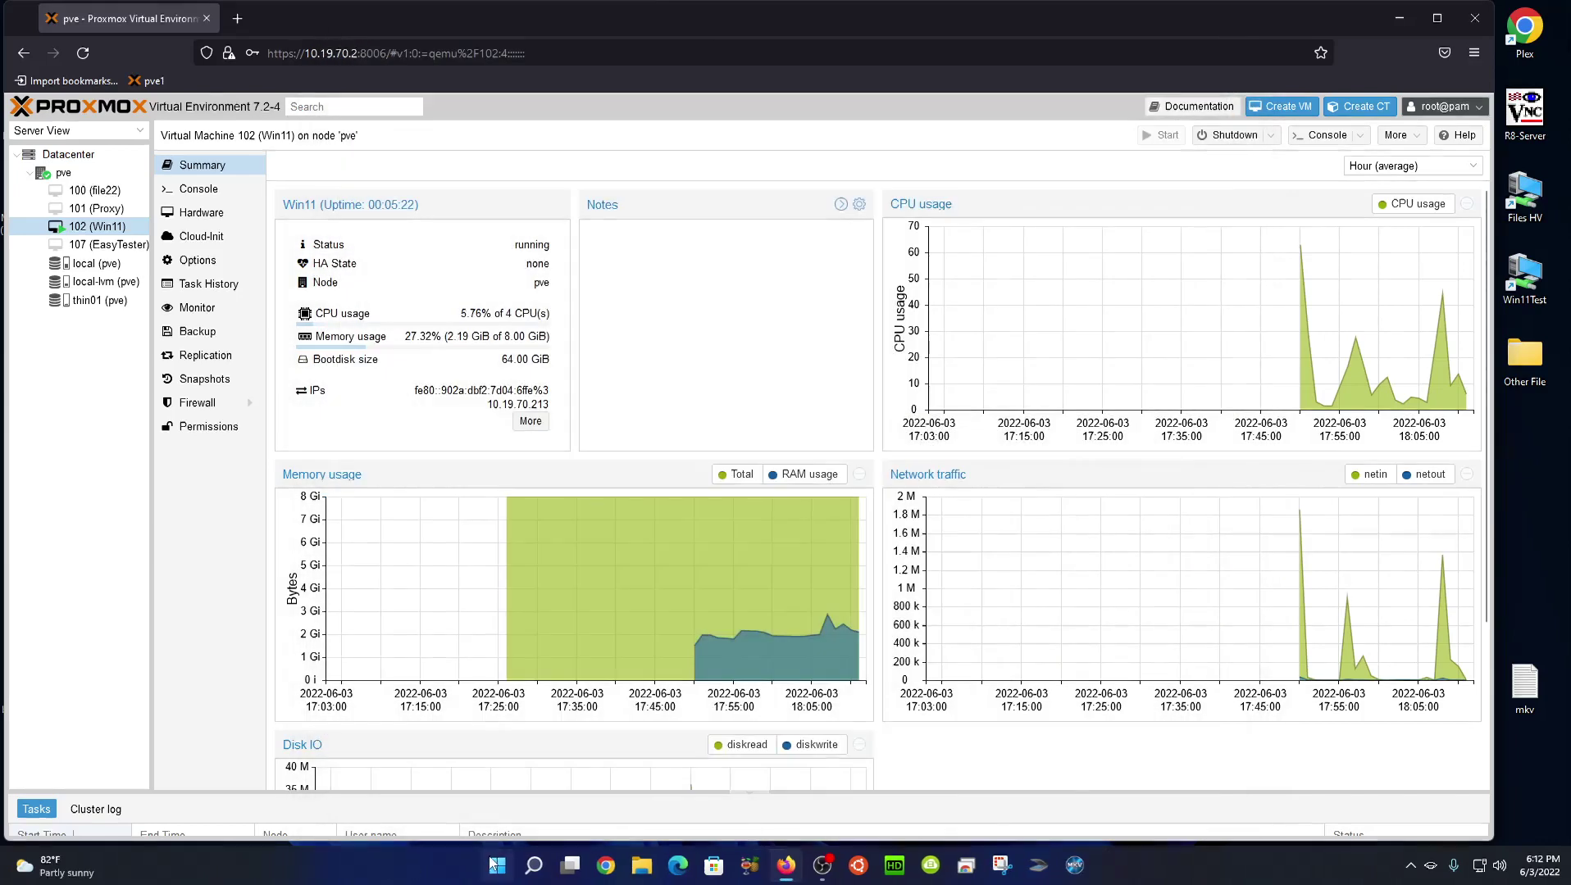
Step: Relaunch TightVNC Viewer from Start search and pick 192.168.194.167 as the remote host
{"action": "left_click", "coordinate": [495, 865]}
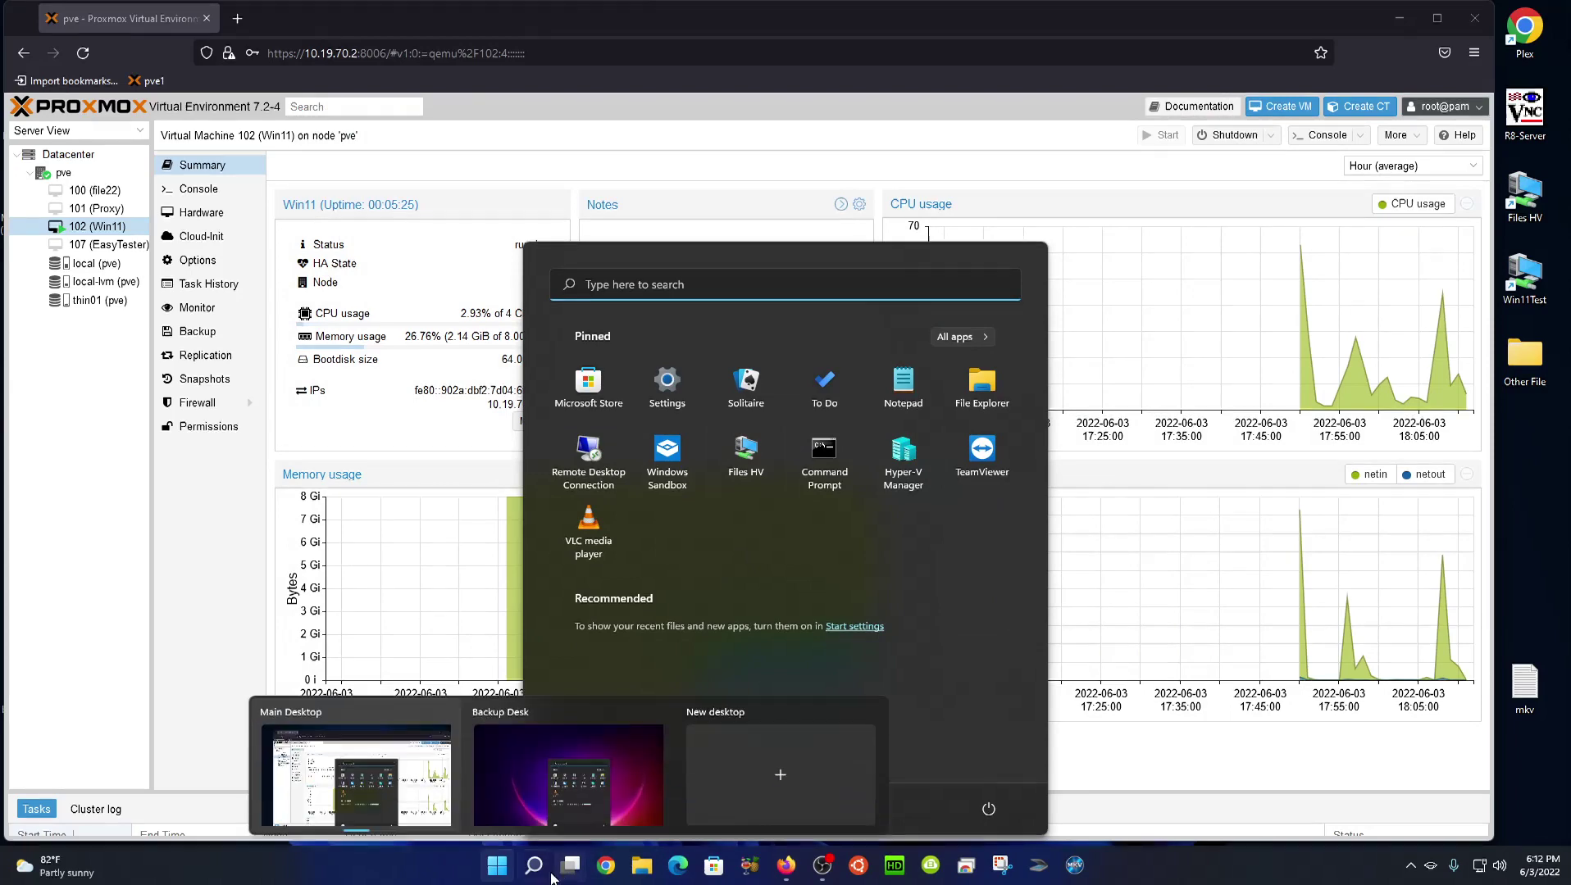
{"action": "left_click", "coordinate": [510, 874]}
{"action": "left_click", "coordinate": [503, 873]}
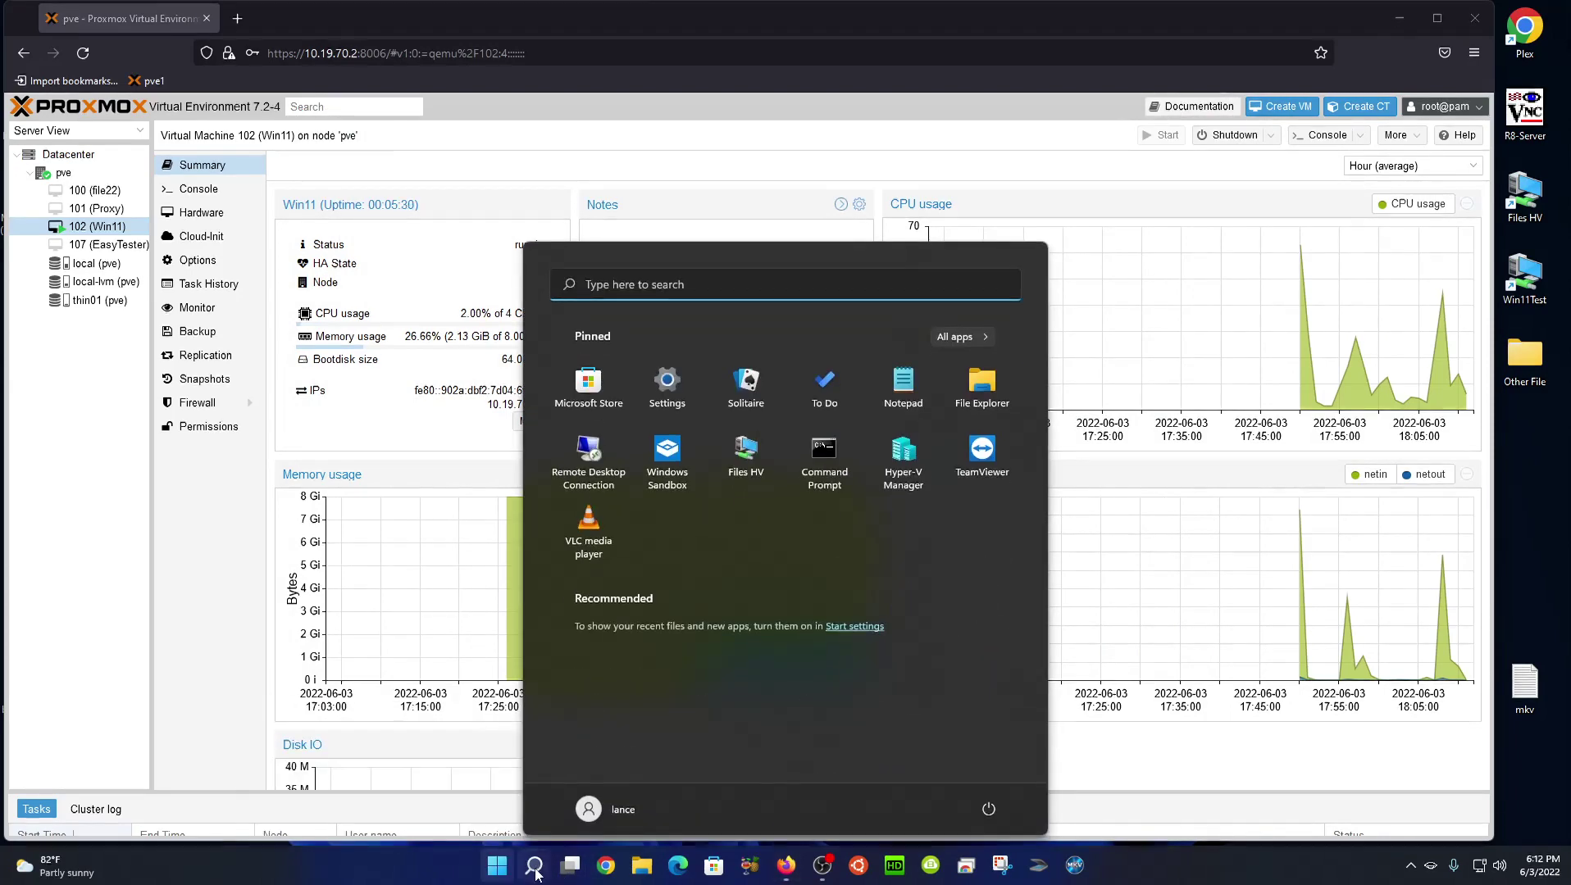
{"action": "left_click", "coordinate": [534, 866]}
{"action": "left_click", "coordinate": [554, 527]}
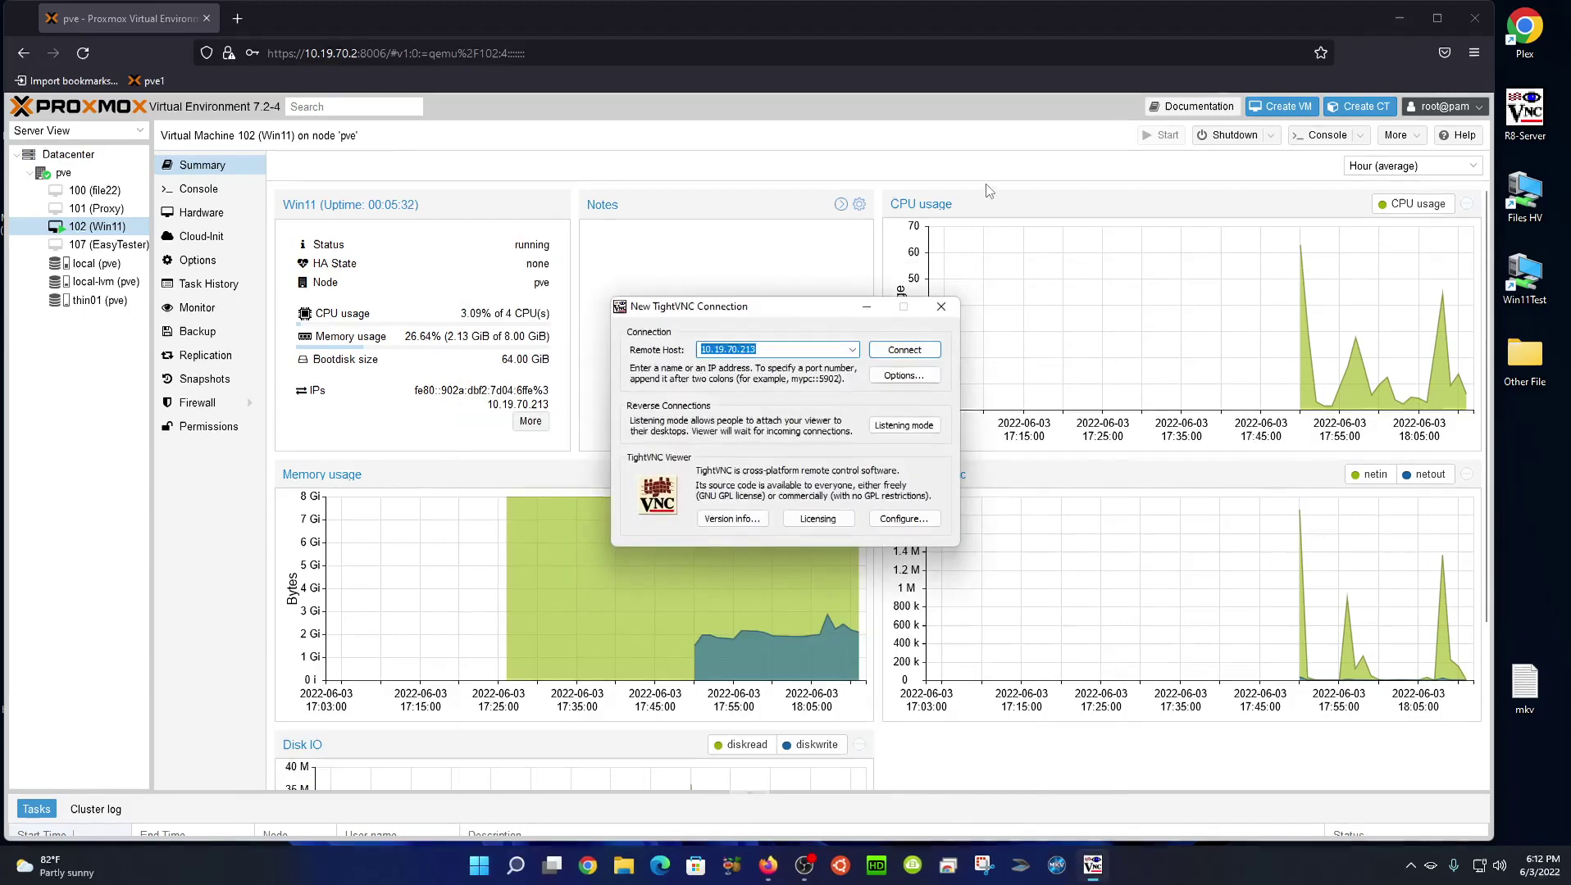
{"action": "left_click", "coordinate": [852, 351]}
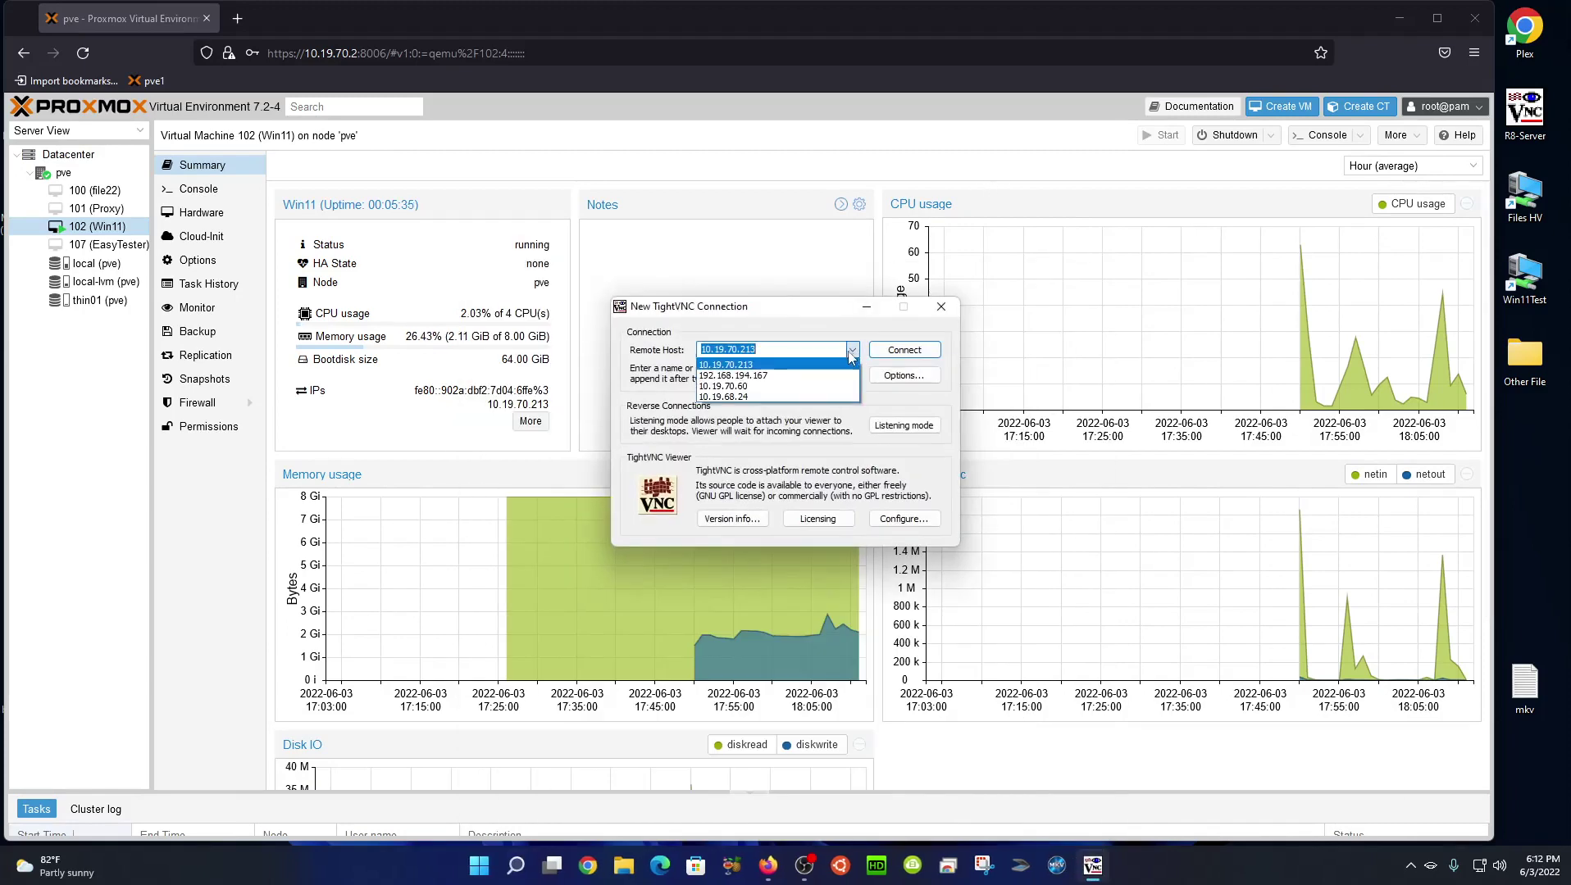
{"action": "left_click", "coordinate": [808, 379]}
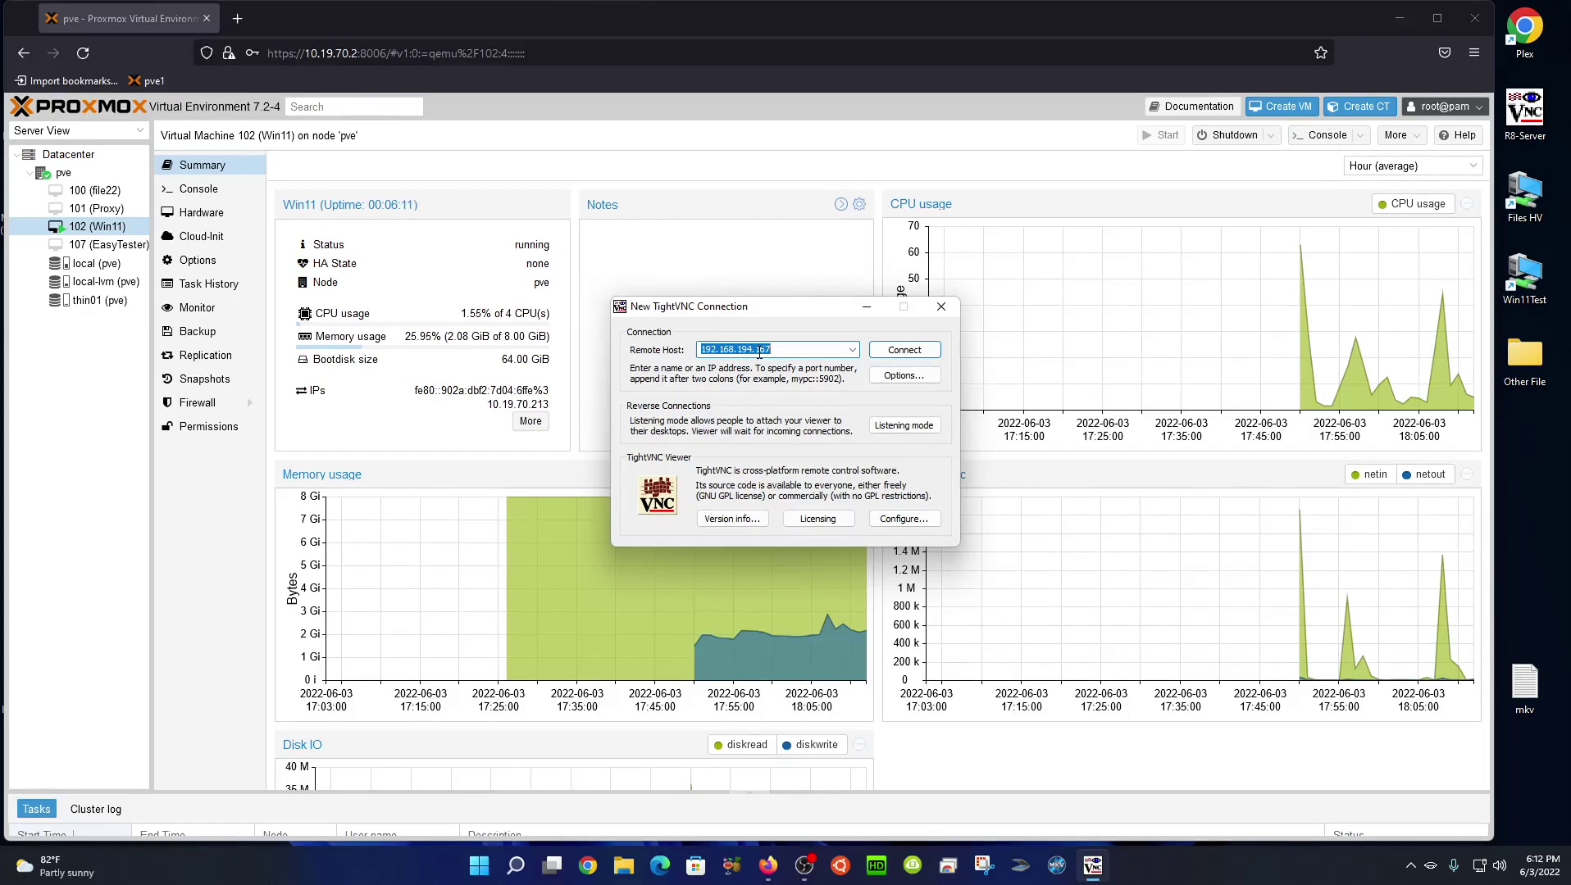
Step: Connect to 192.168.194.167 and authenticate with the VNC password
{"action": "left_click", "coordinate": [904, 350]}
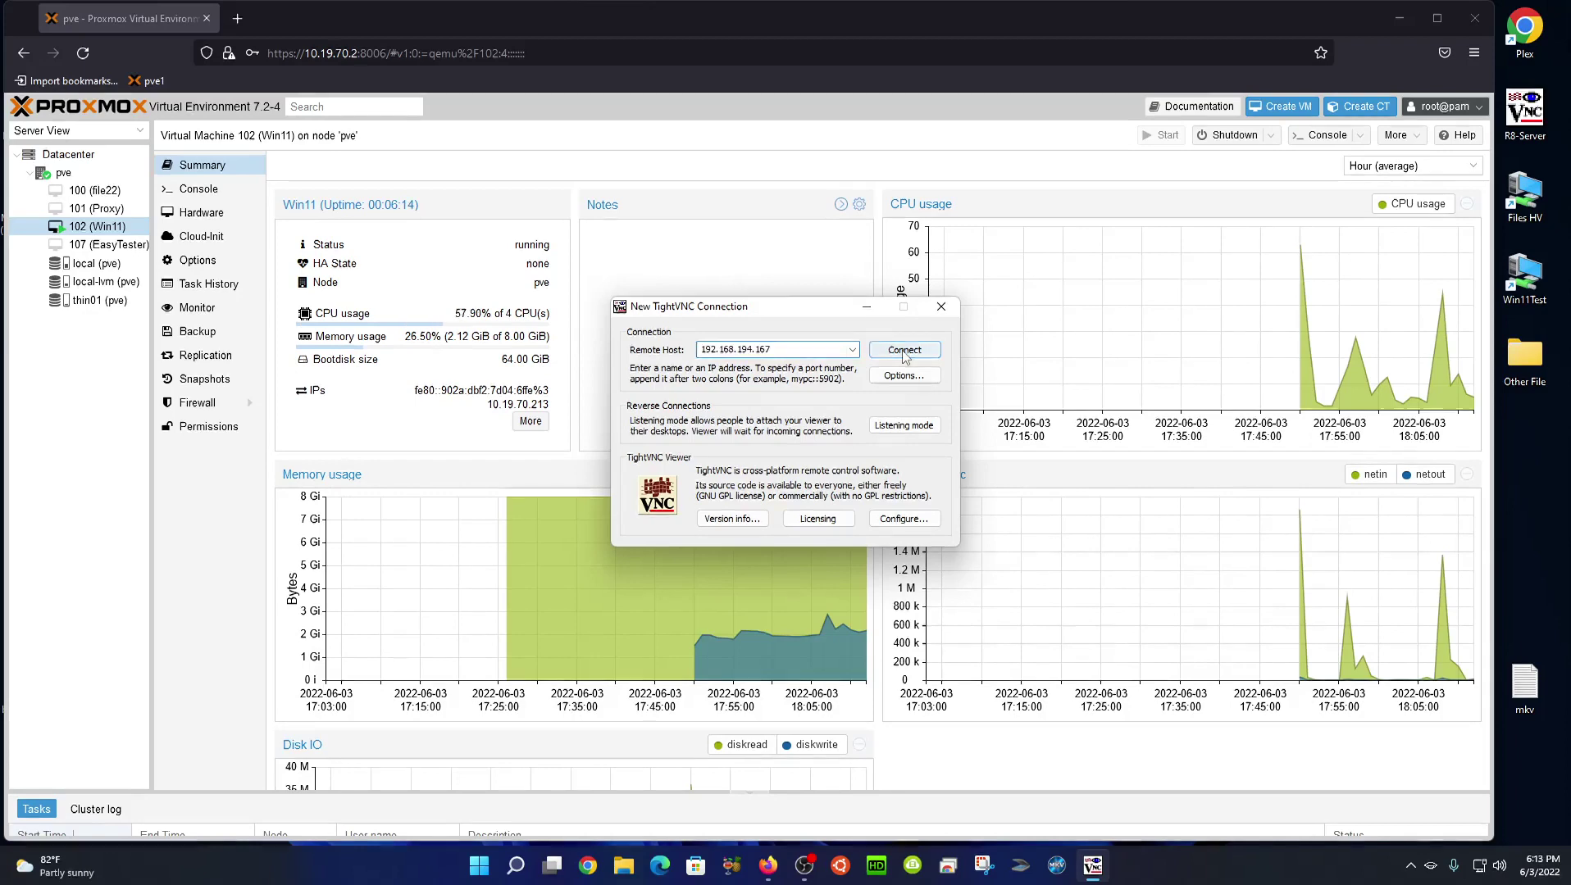
{"action": "type", "text": "*******"}
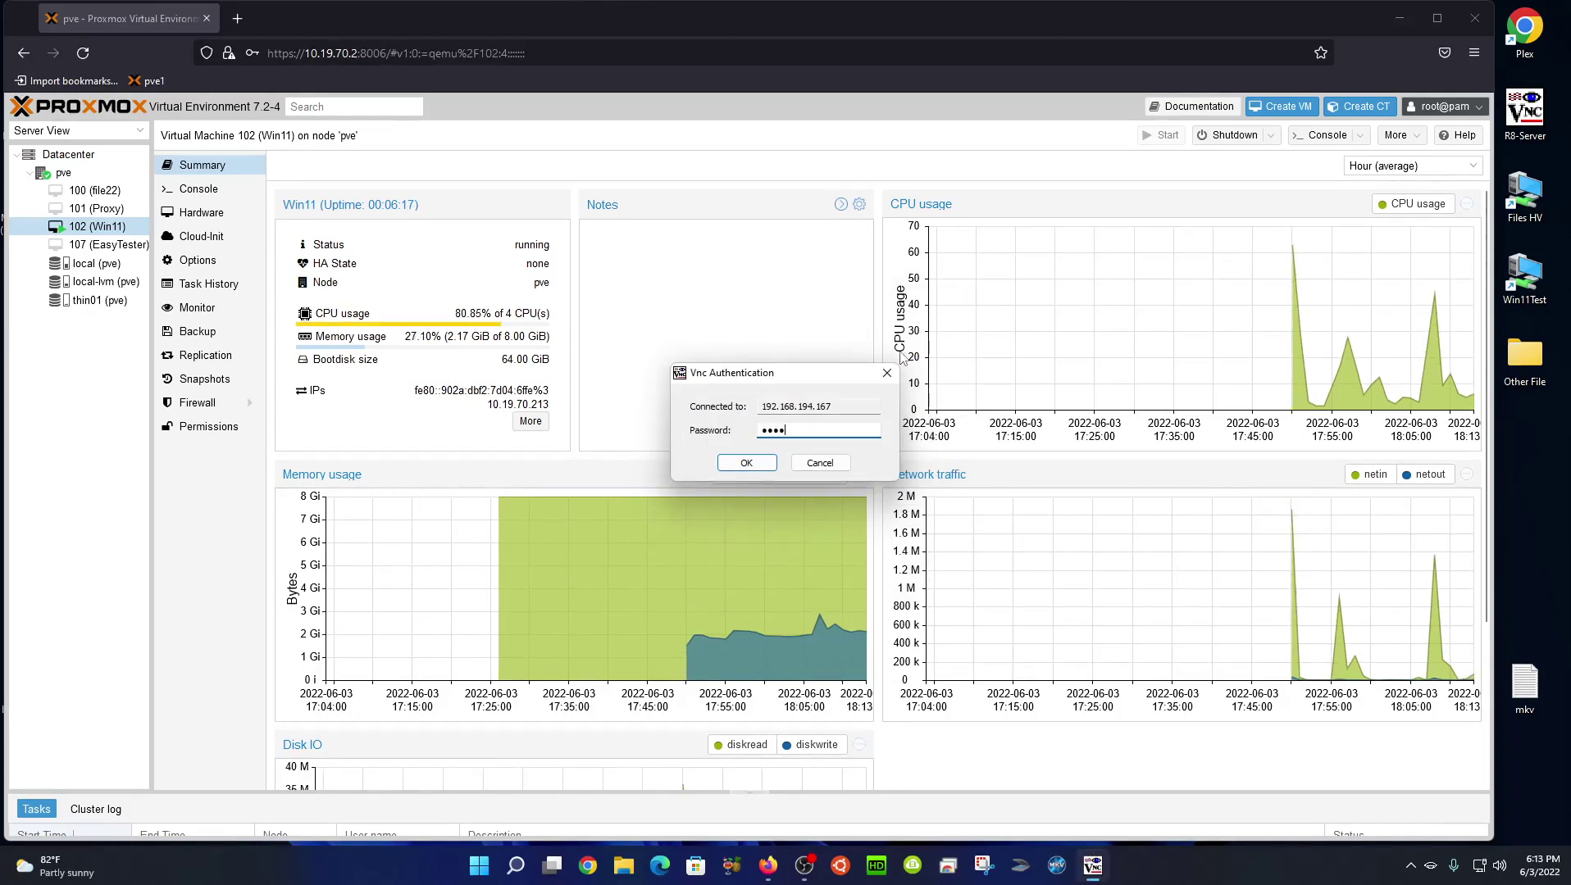
{"action": "key", "text": "Return"}
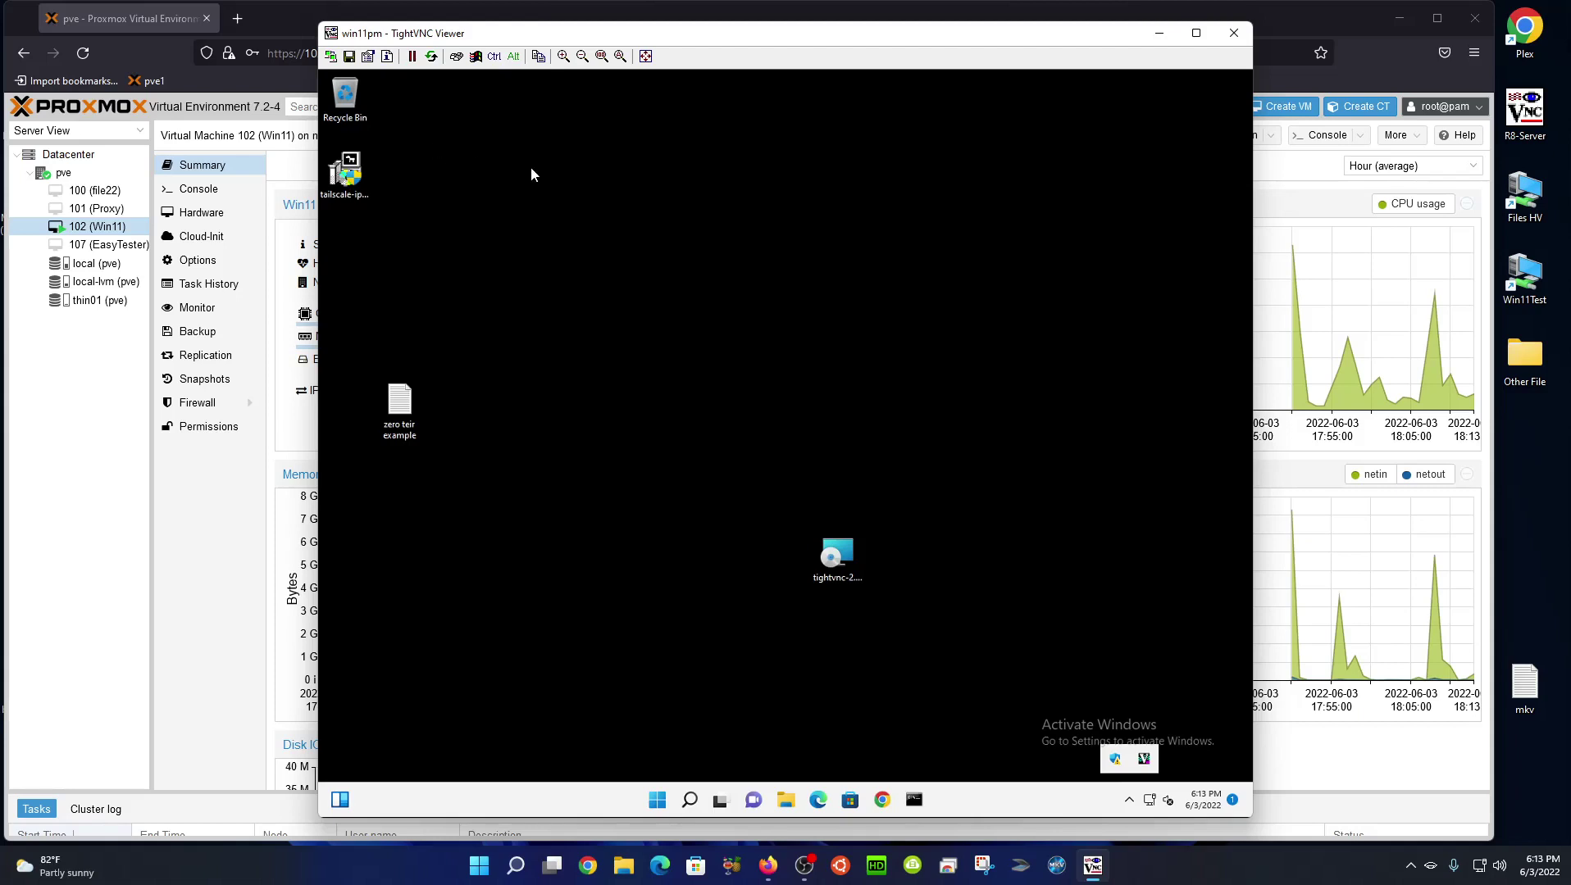
Step: Save the current connection to the Desktop as YouTubeDemo.vnc
{"action": "left_click", "coordinate": [350, 56]}
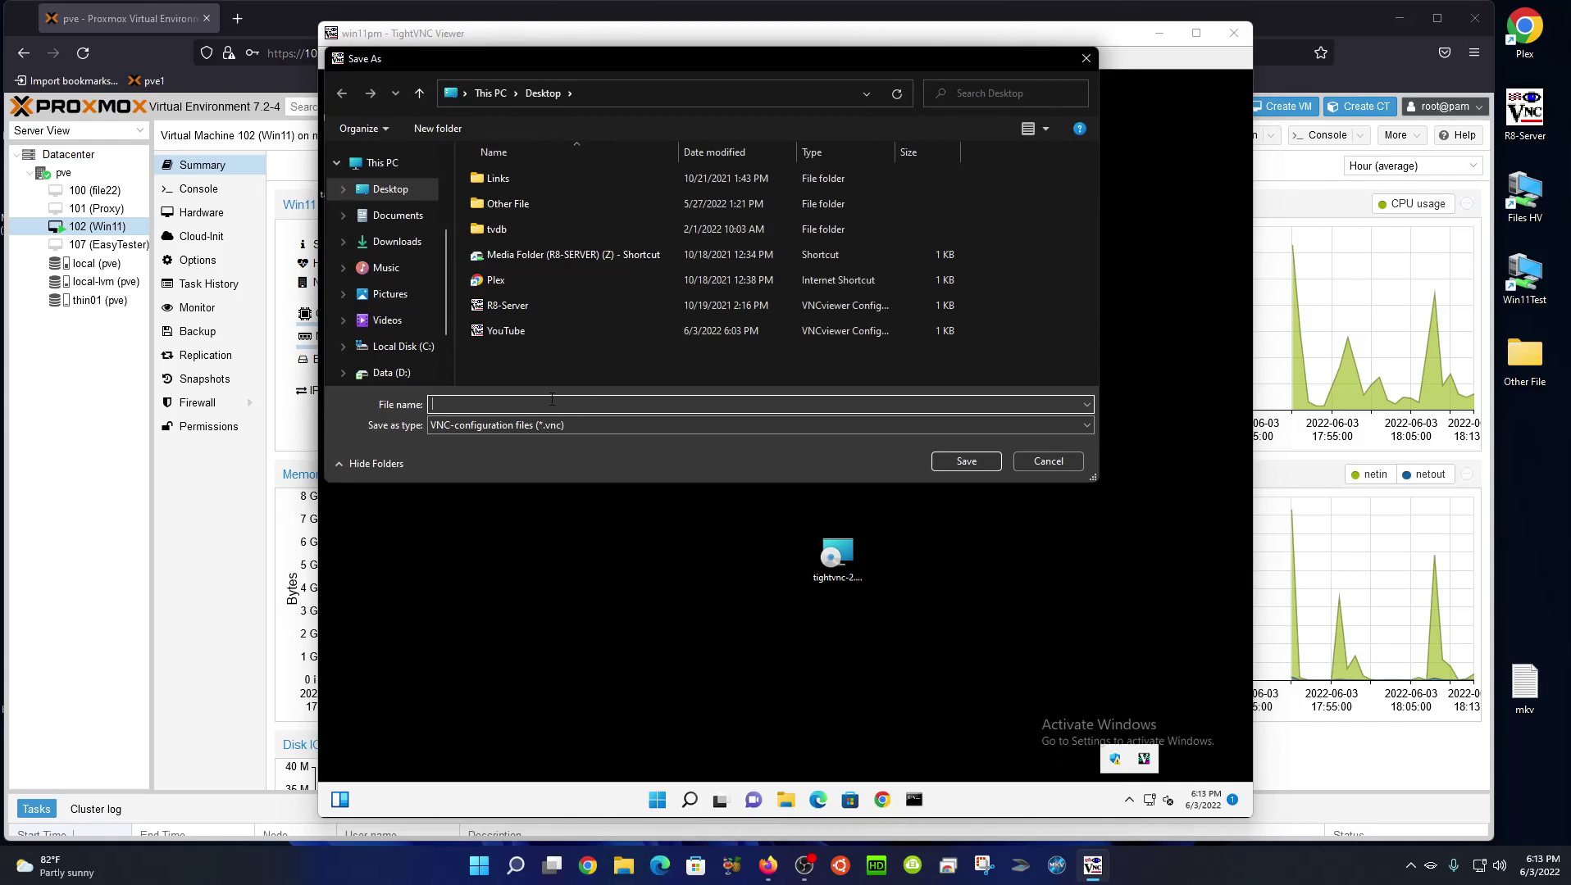
{"action": "type", "text": "YouT"}
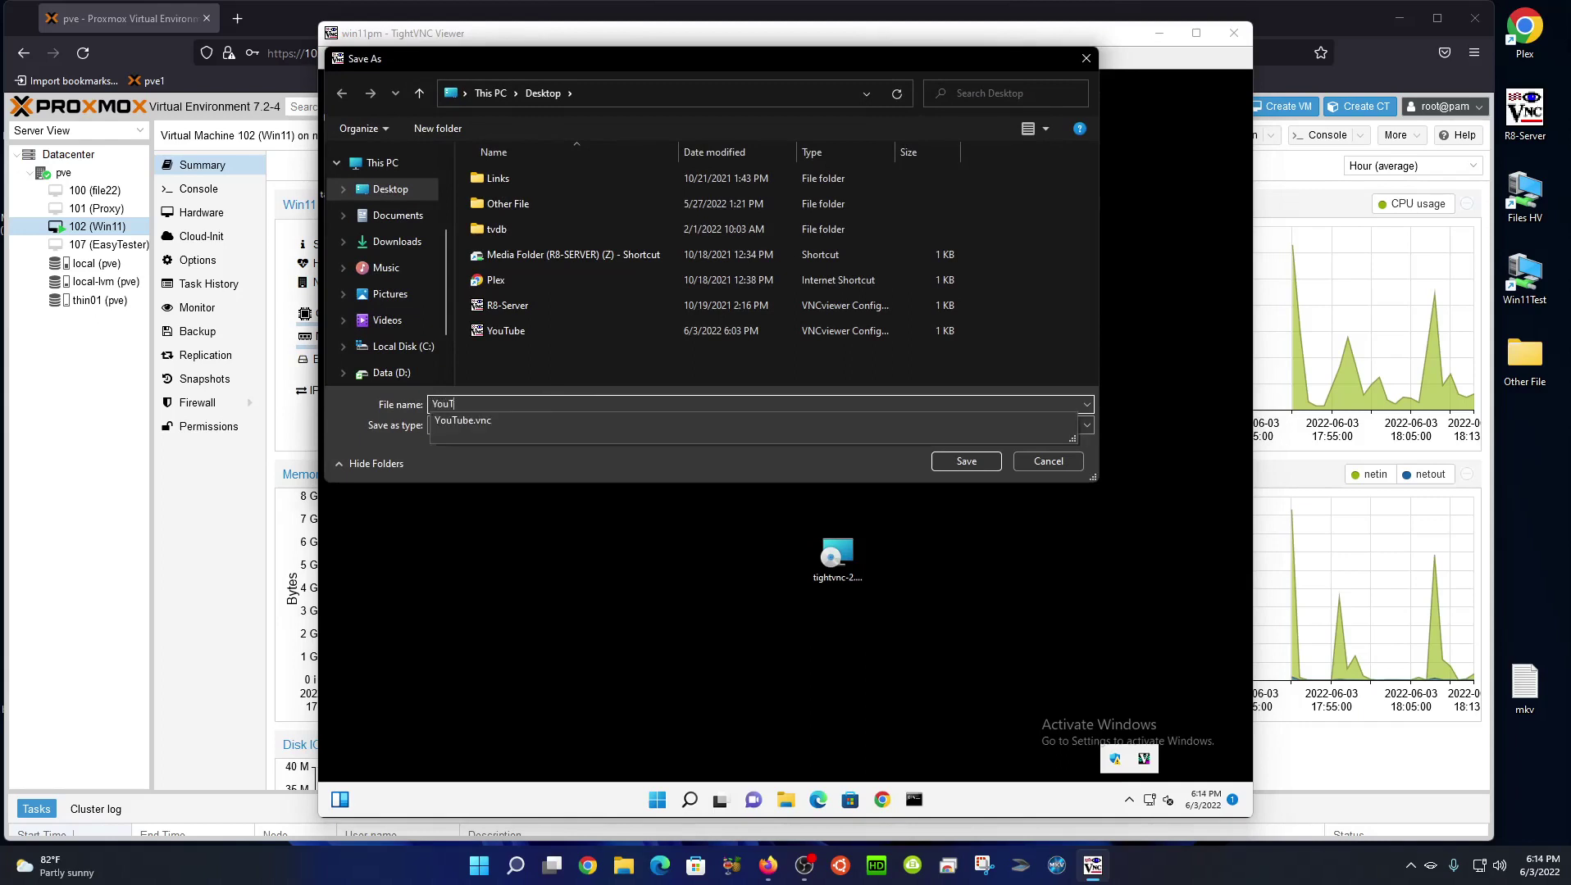
{"action": "type", "text": "ube"}
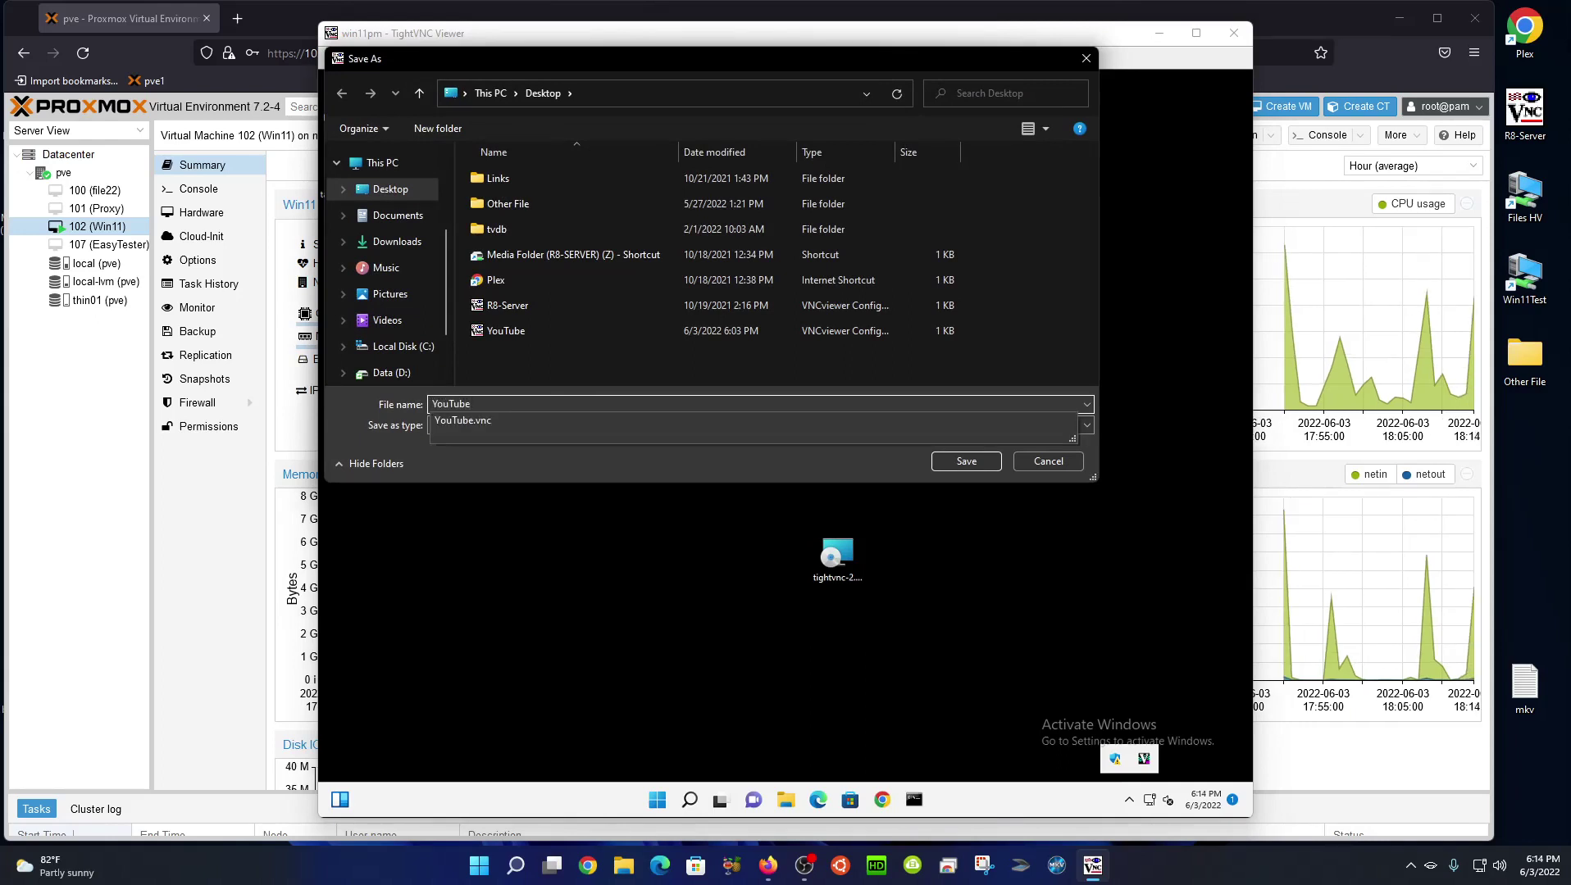
{"action": "type", "text": "Demo"}
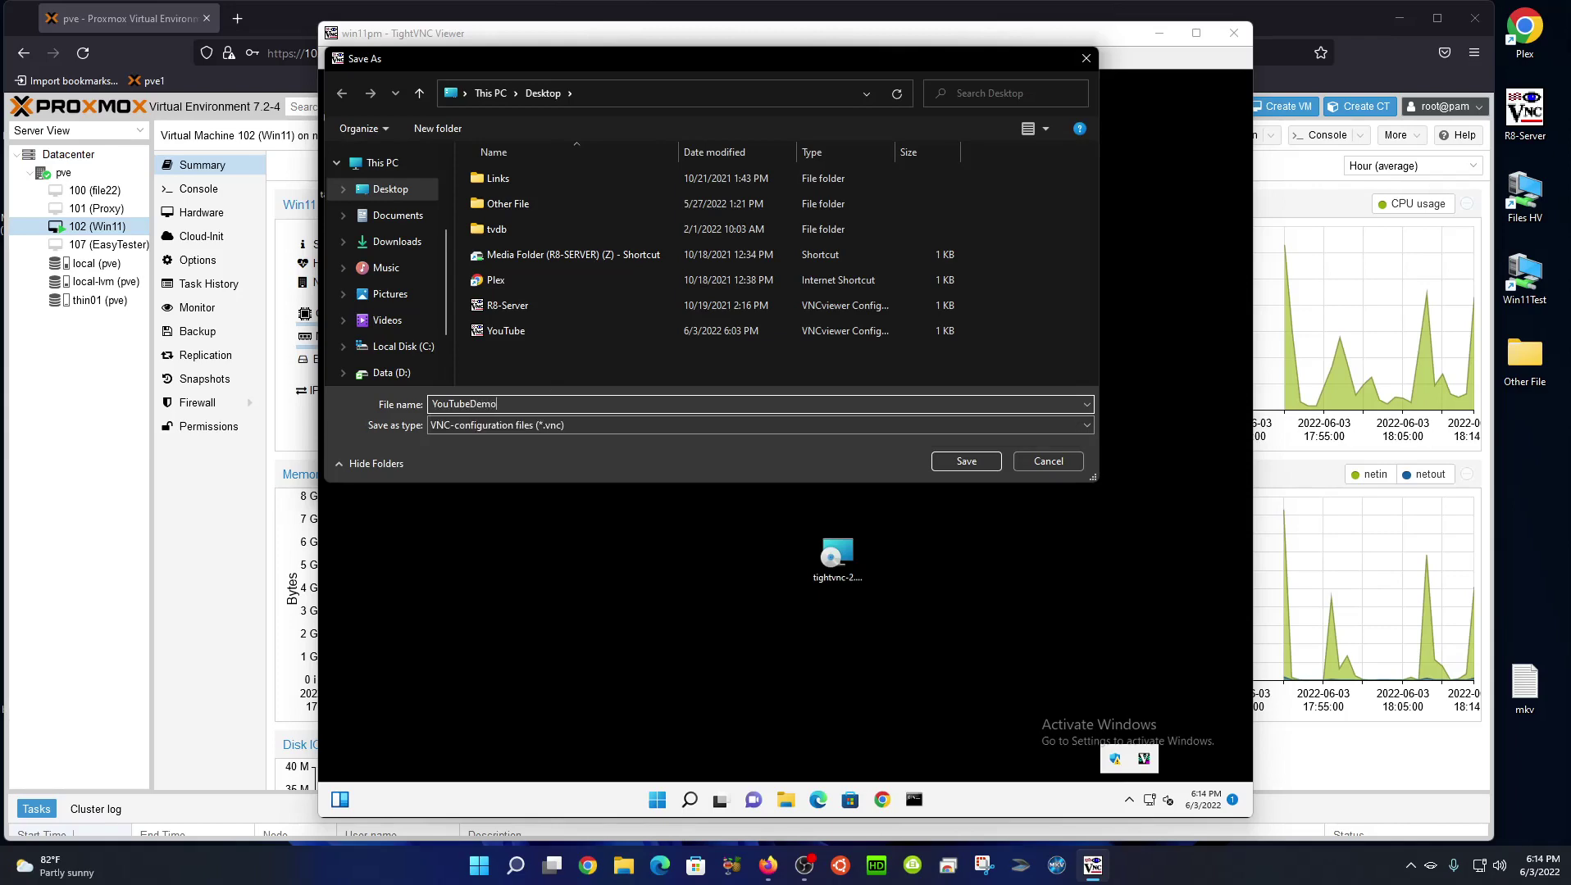
{"action": "left_click", "coordinate": [961, 459]}
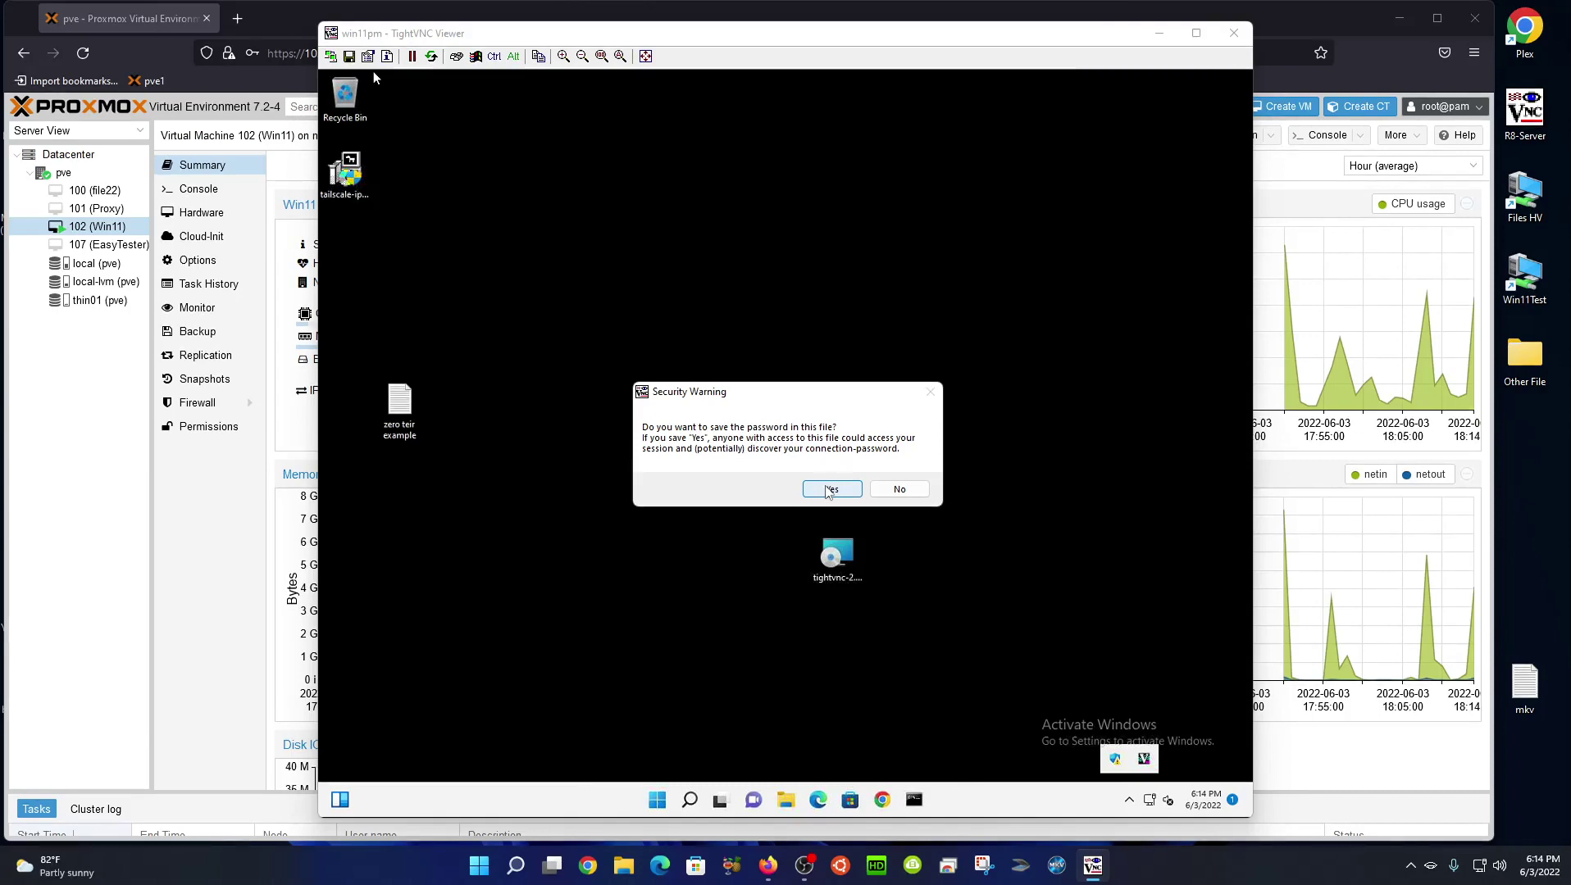
Step: Store the password in the file, close the Win11 session, and open the R8-Server shortcut
{"action": "left_click", "coordinate": [830, 489]}
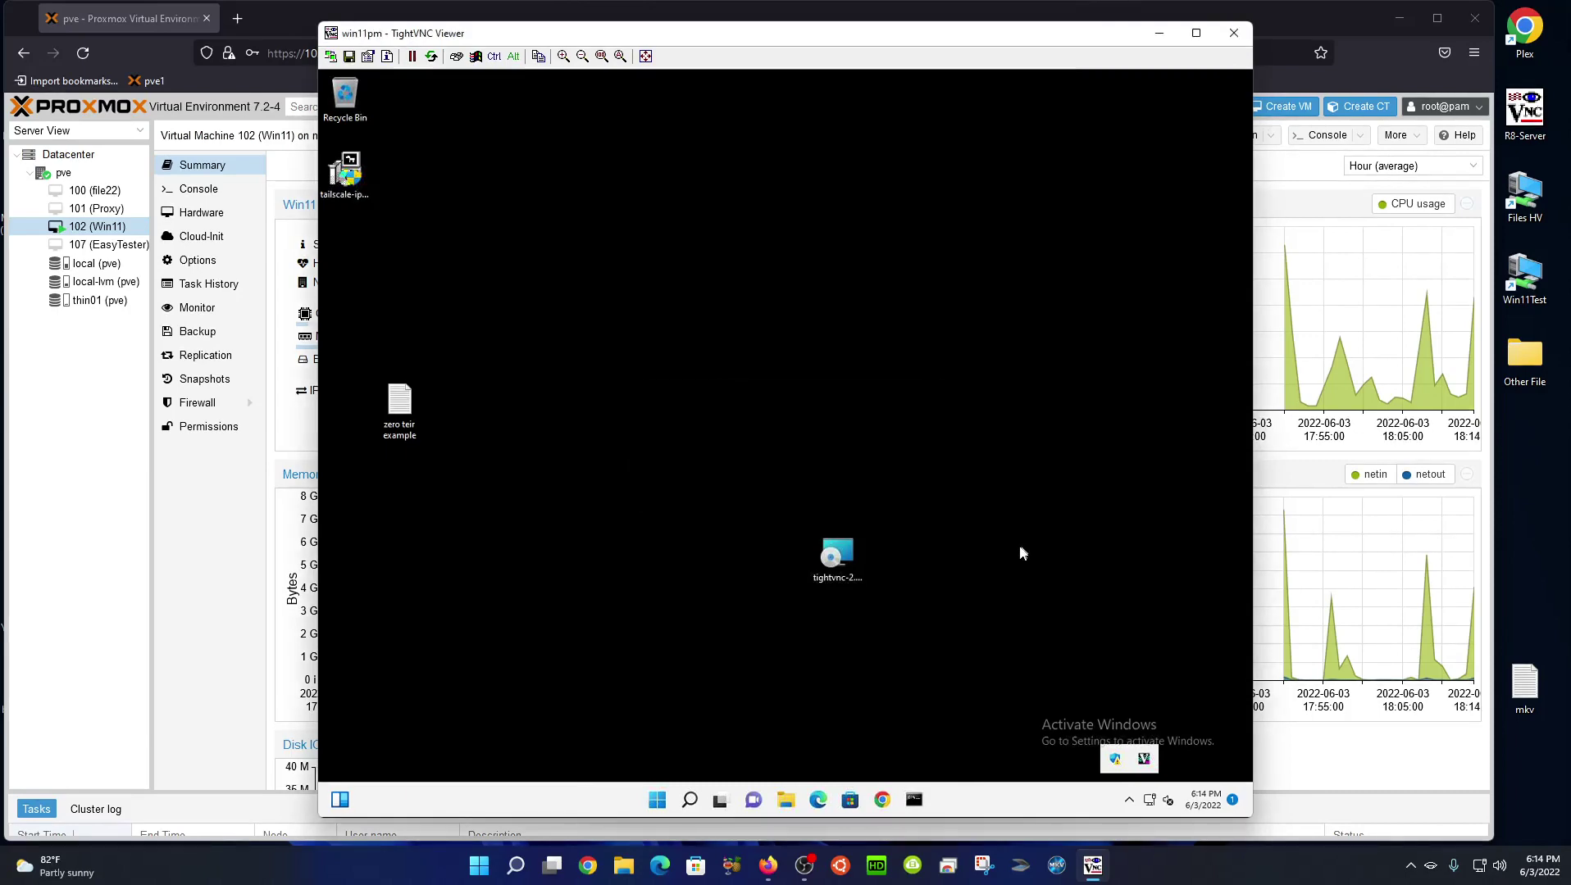
{"action": "left_click", "coordinate": [1233, 33]}
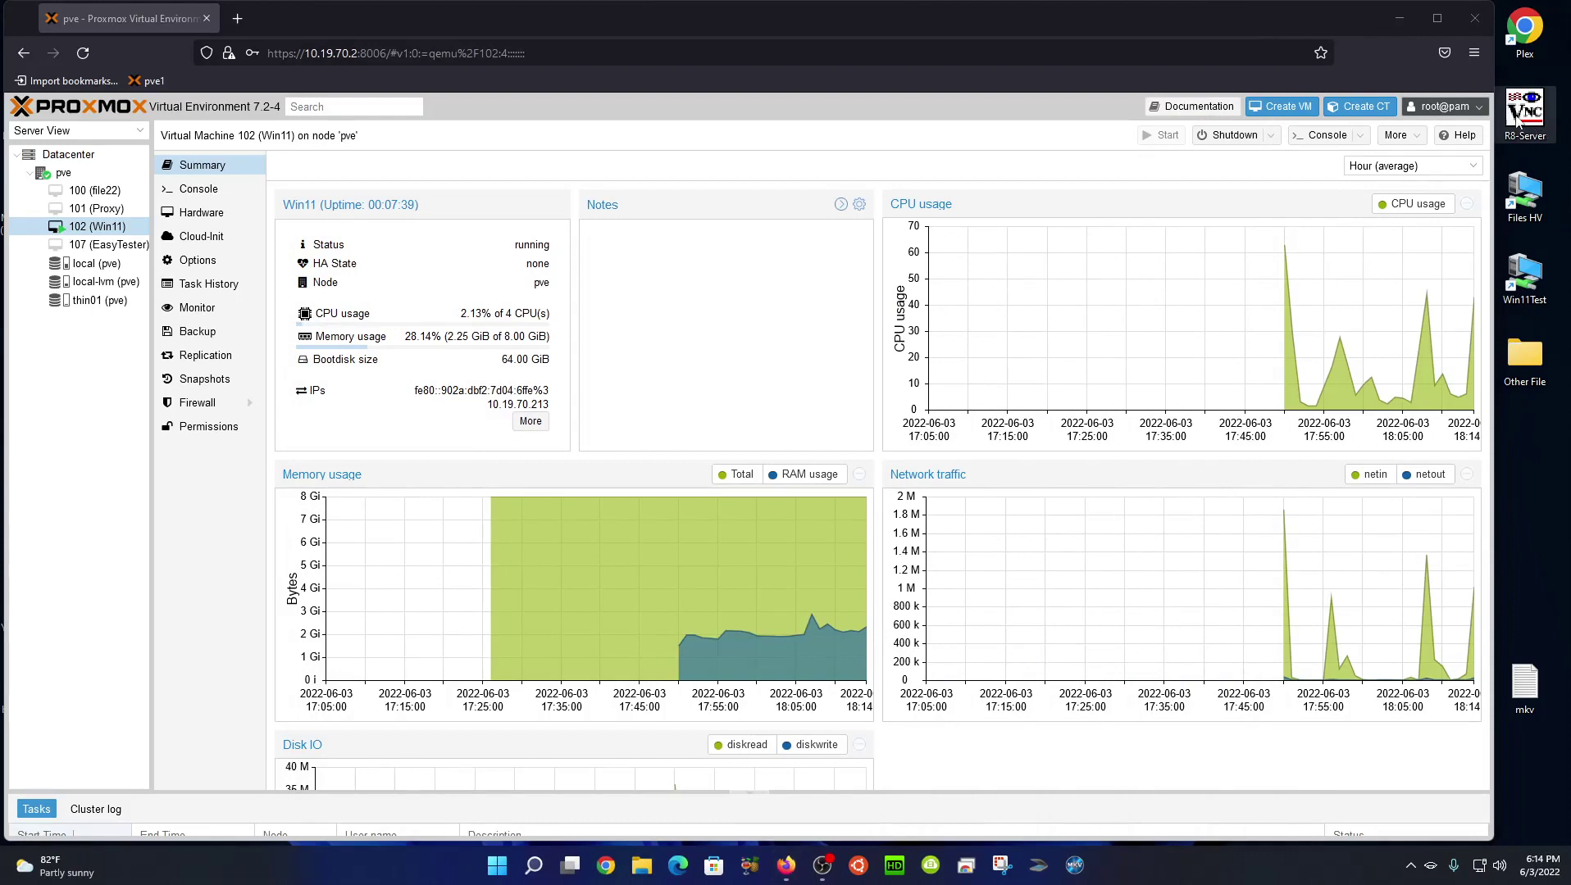
{"action": "left_click_drag", "start_coordinate": [1522, 114], "coordinate": [1529, 115]}
{"action": "double_click", "coordinate": [1522, 116]}
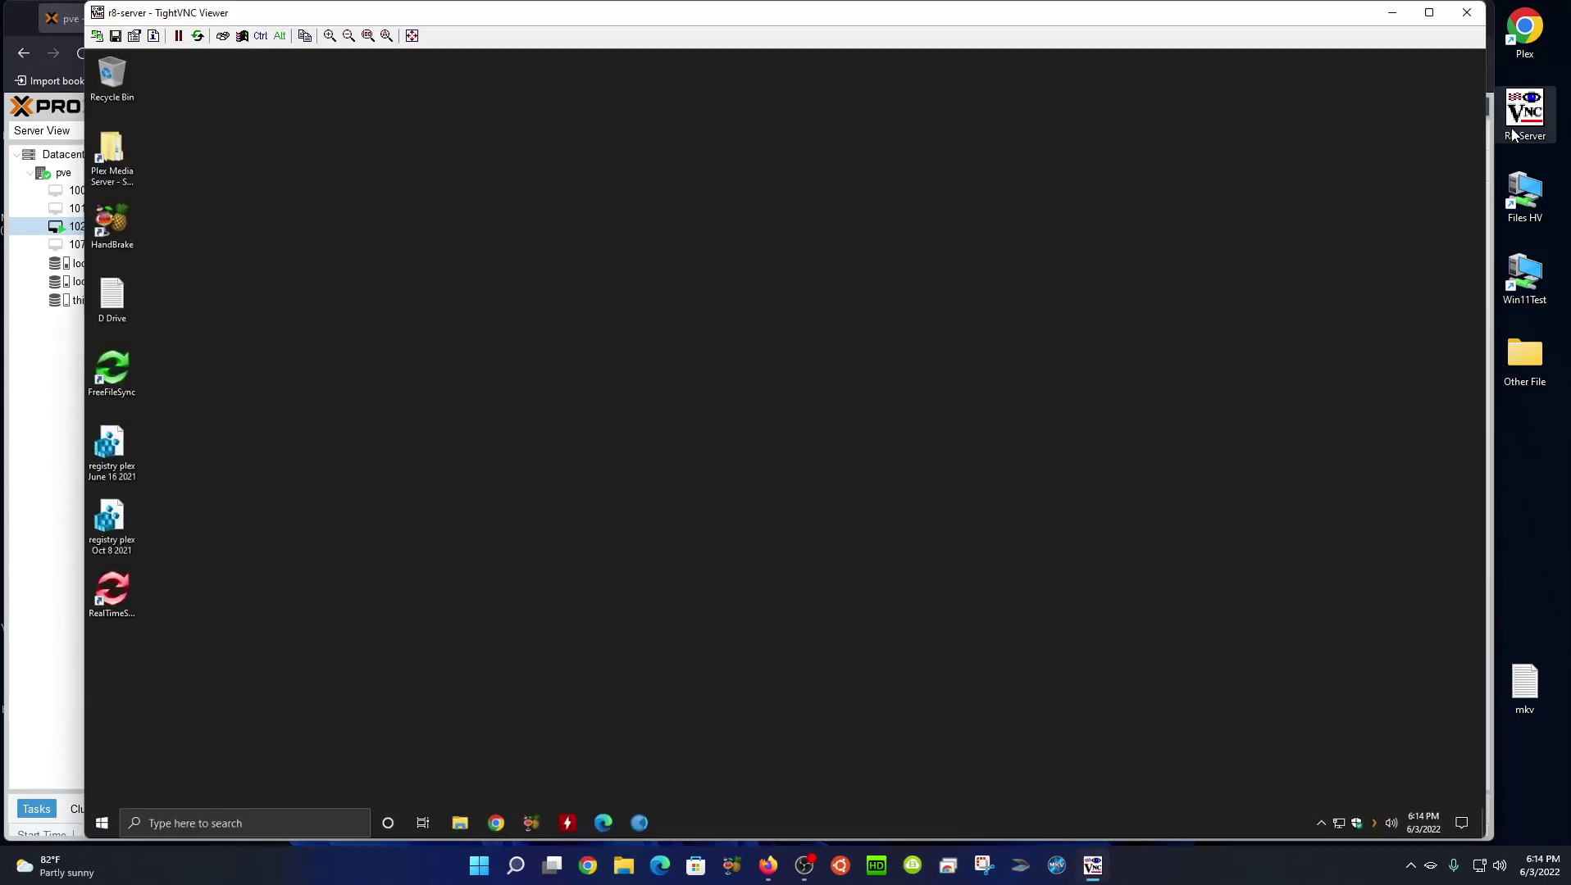